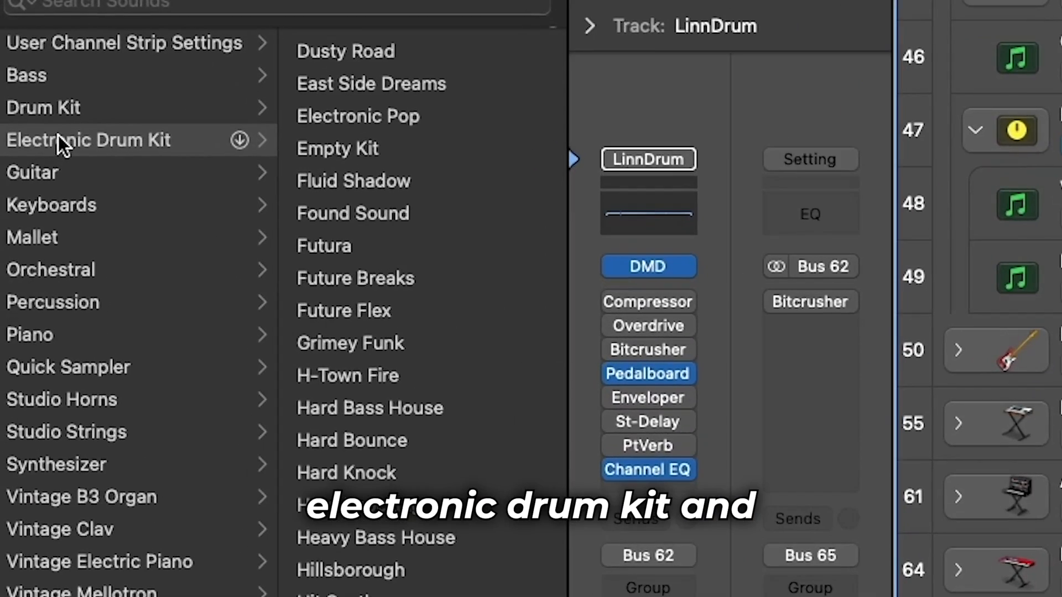
- Browse the Electronic Drum Kit patches and preview the conga samples in the LinnDrum sample folder
{"action": "scroll", "coordinate": [354, 166], "scroll_direction": "down", "scroll_amount": 10}
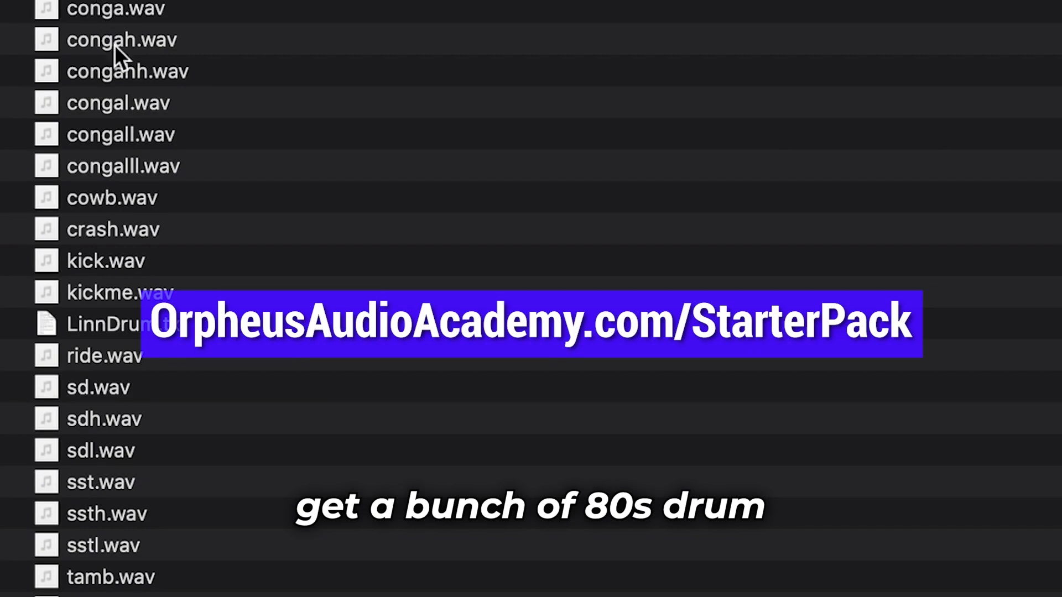
{"action": "left_click", "coordinate": [117, 9]}
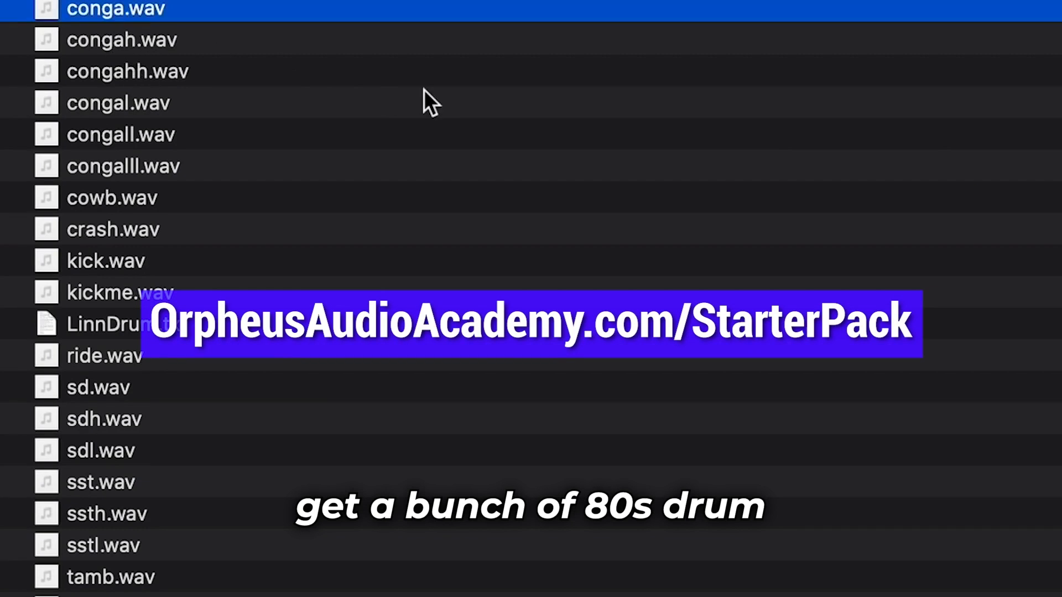
{"action": "left_click", "coordinate": [171, 45]}
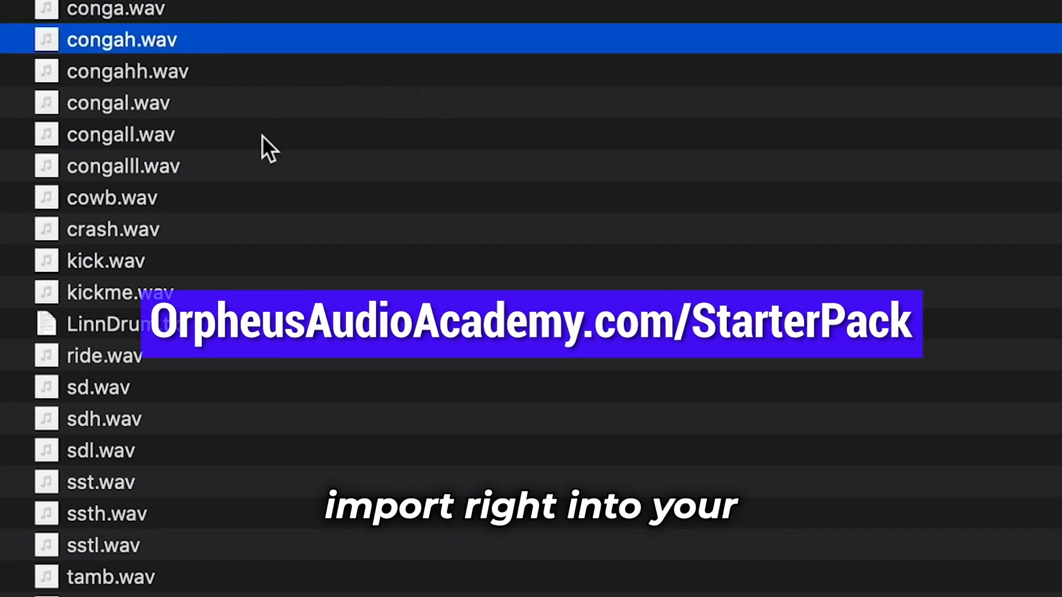
{"action": "left_click", "coordinate": [176, 143]}
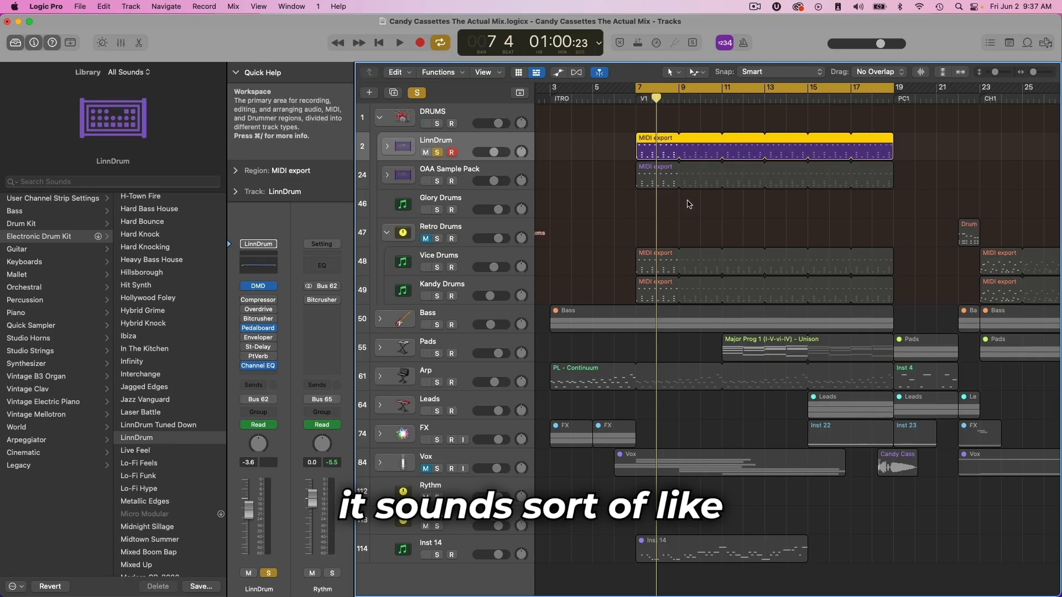
- Audition the soloed LinnDrum track with its volume at 0.0 dB and browse the neighbouring drum kit patches
{"action": "key", "text": "space"}
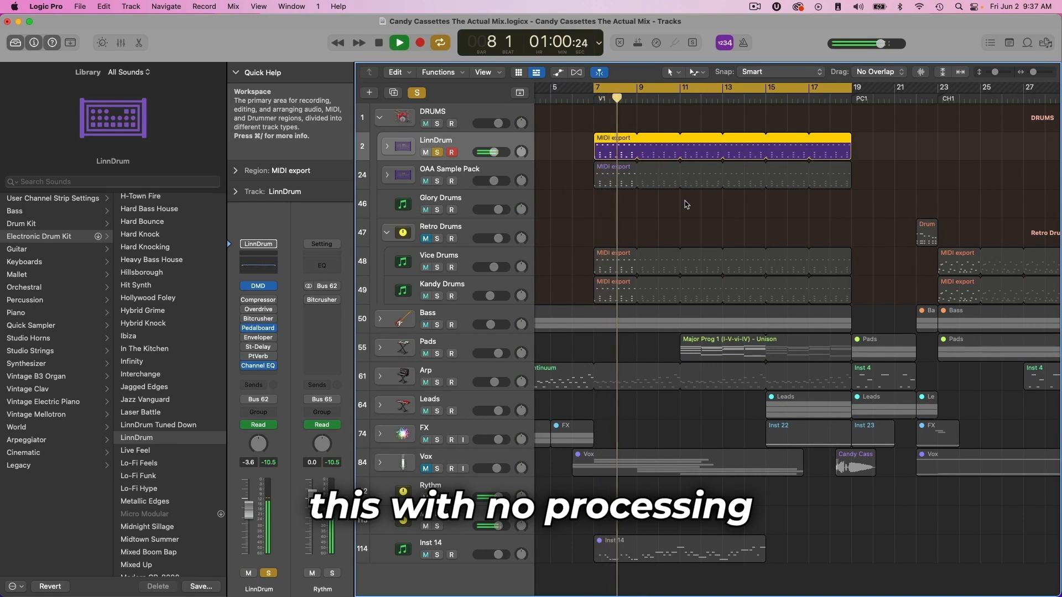
{"action": "left_click_drag", "start_coordinate": [492, 153], "coordinate": [498, 152]}
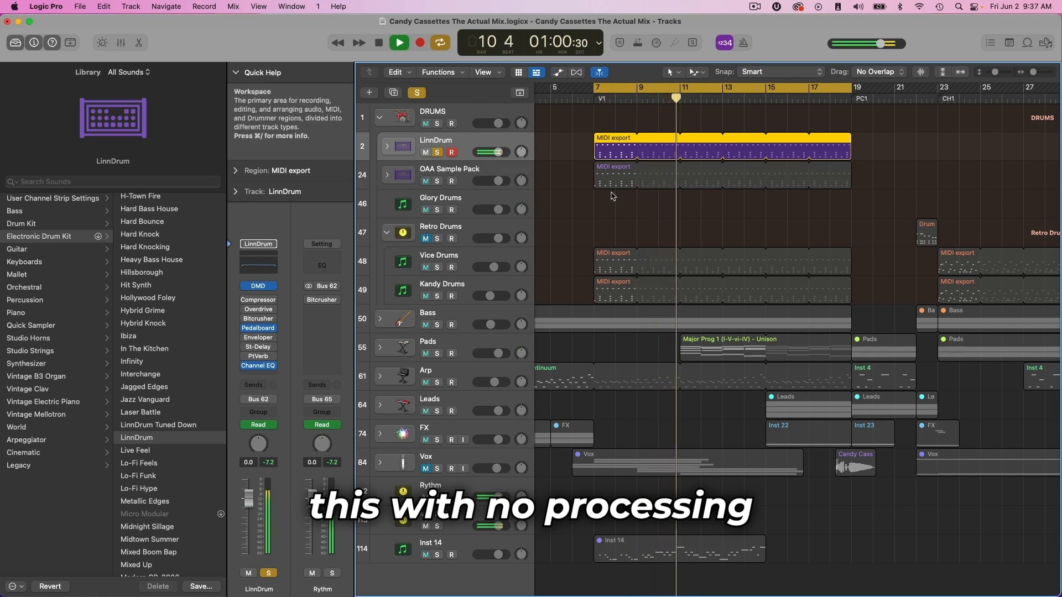
{"action": "key", "text": "space"}
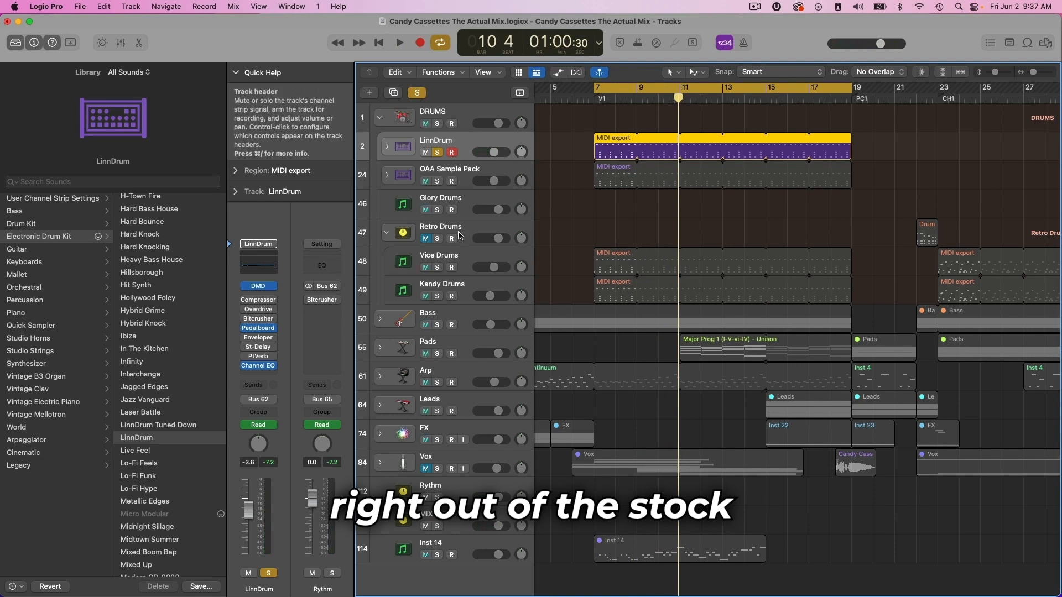
{"action": "scroll", "coordinate": [160, 454], "scroll_direction": "down", "scroll_amount": 3}
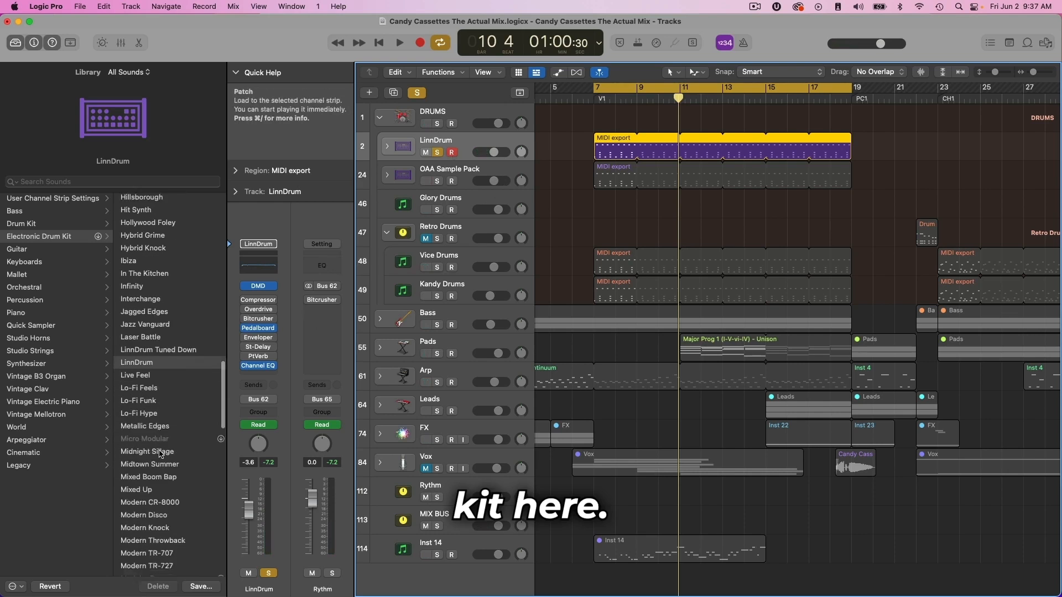
- Switch the solo from LinnDrum to the OAA Sample Pack track and play back its drum pattern
{"action": "left_click", "coordinate": [442, 167]}
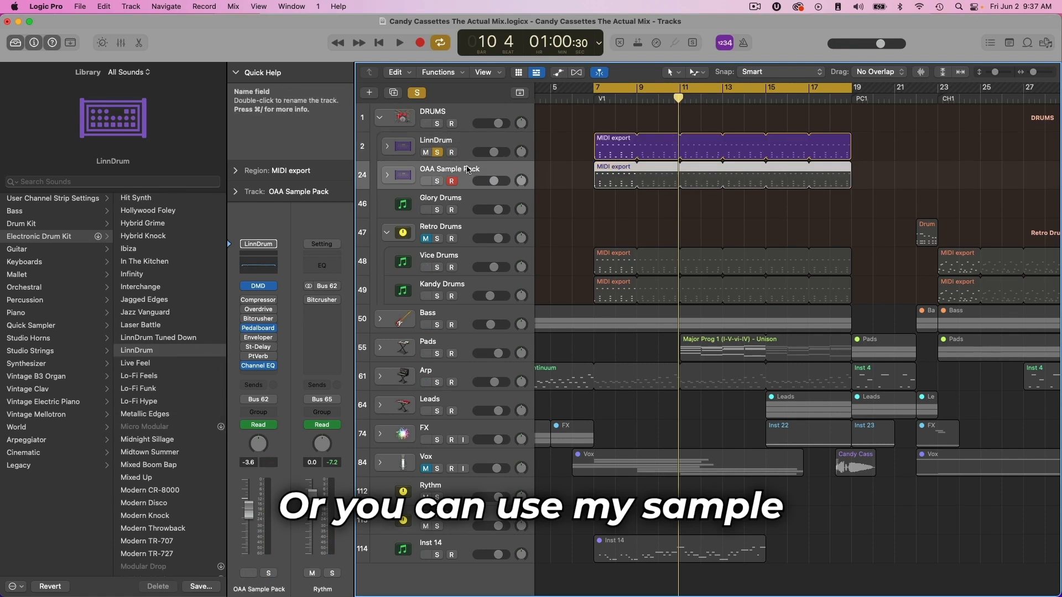
{"action": "left_click", "coordinate": [438, 153]}
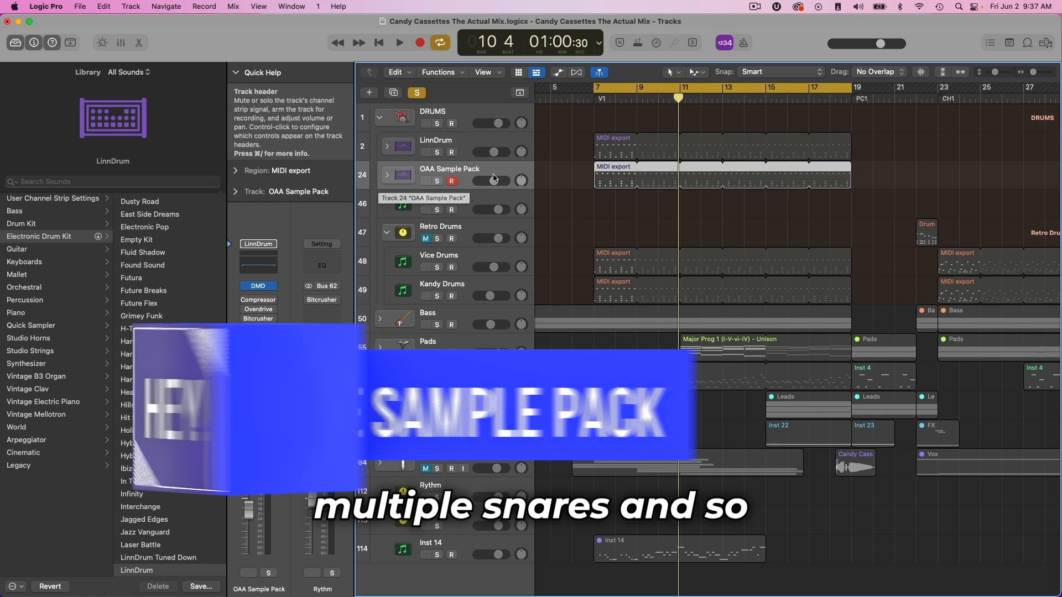
{"action": "left_click", "coordinate": [437, 181]}
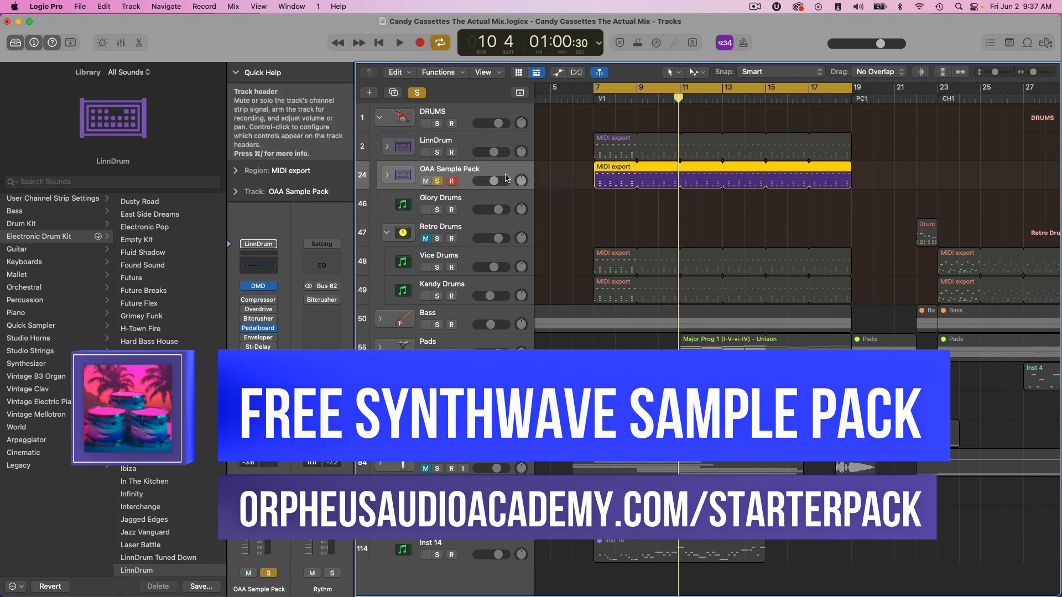
{"action": "key", "text": "space"}
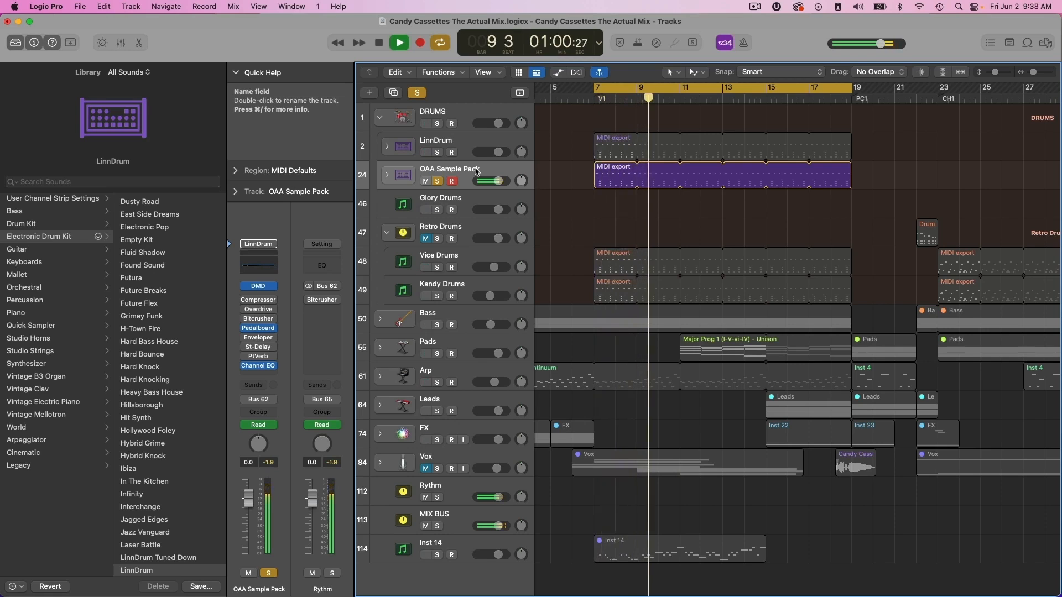
{"action": "key", "text": "space"}
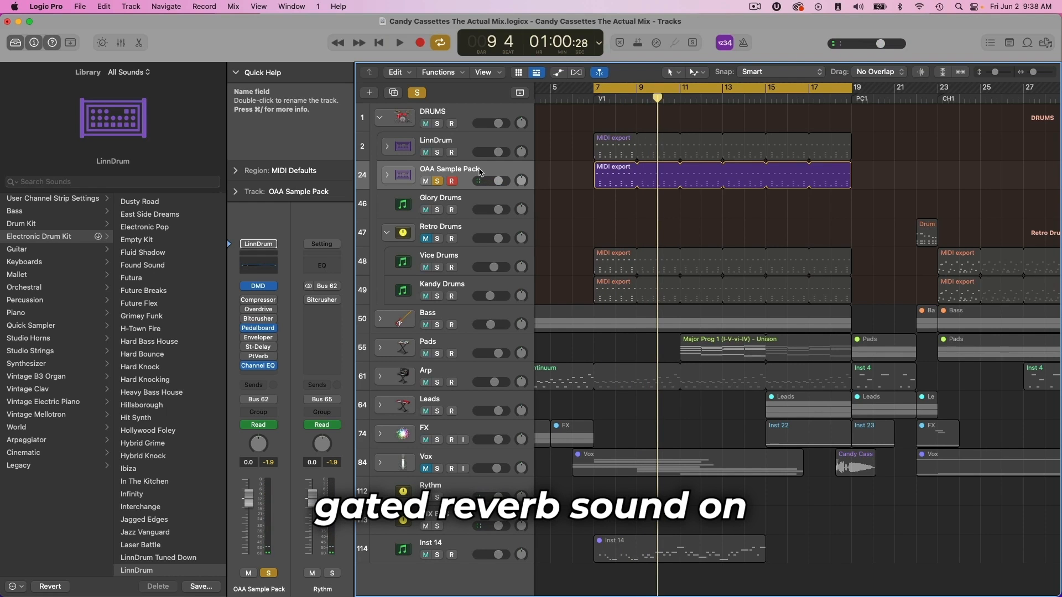
- Expand the OAA Sample Pack stack, select the sd snare track and show the routing of its Bus 34 send
{"action": "left_click", "coordinate": [387, 175]}
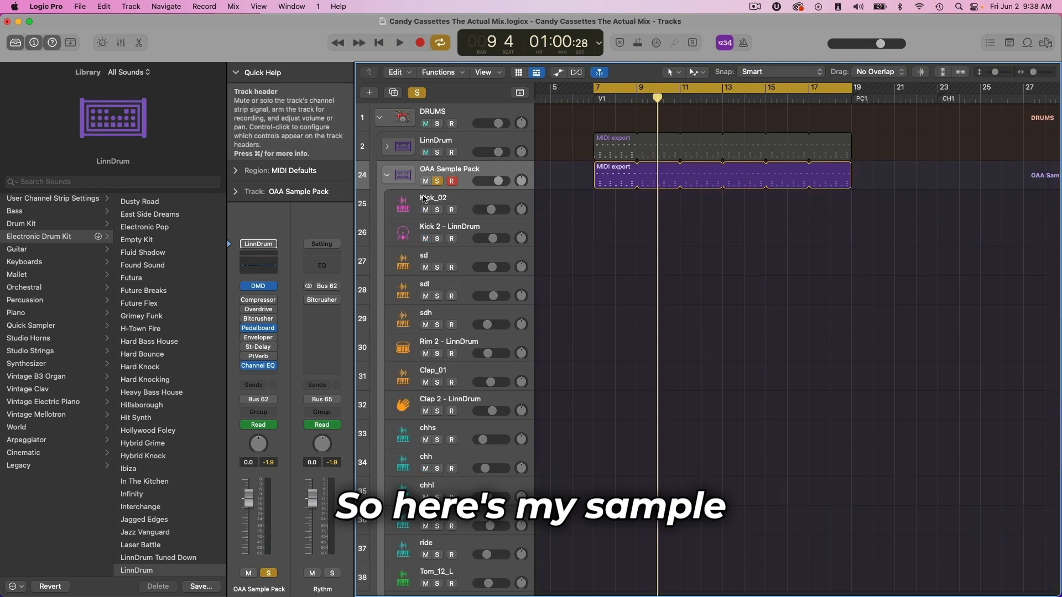
{"action": "left_click", "coordinate": [472, 258]}
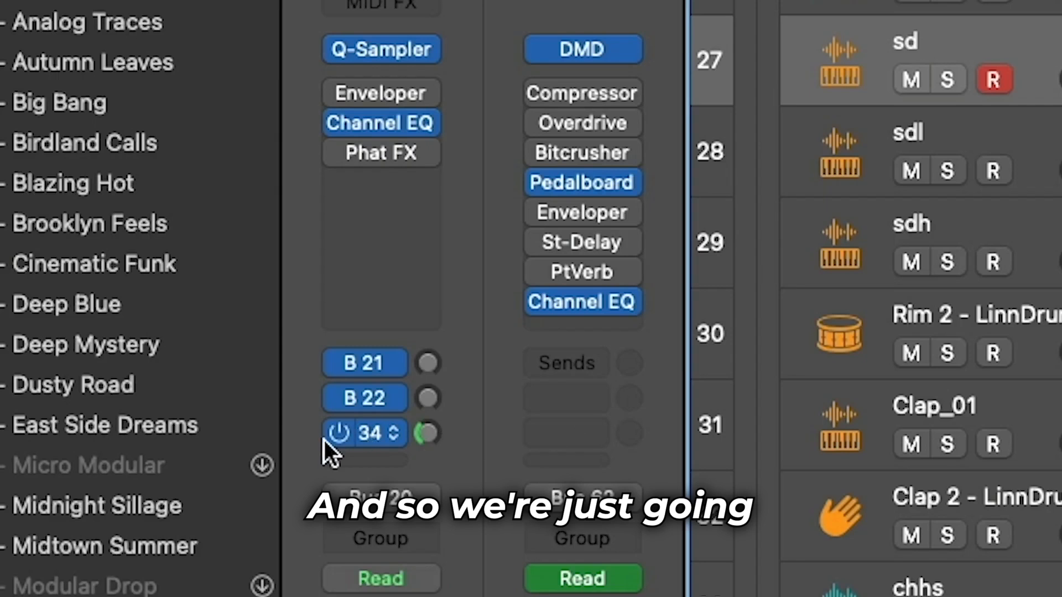
{"action": "left_click", "coordinate": [366, 439]}
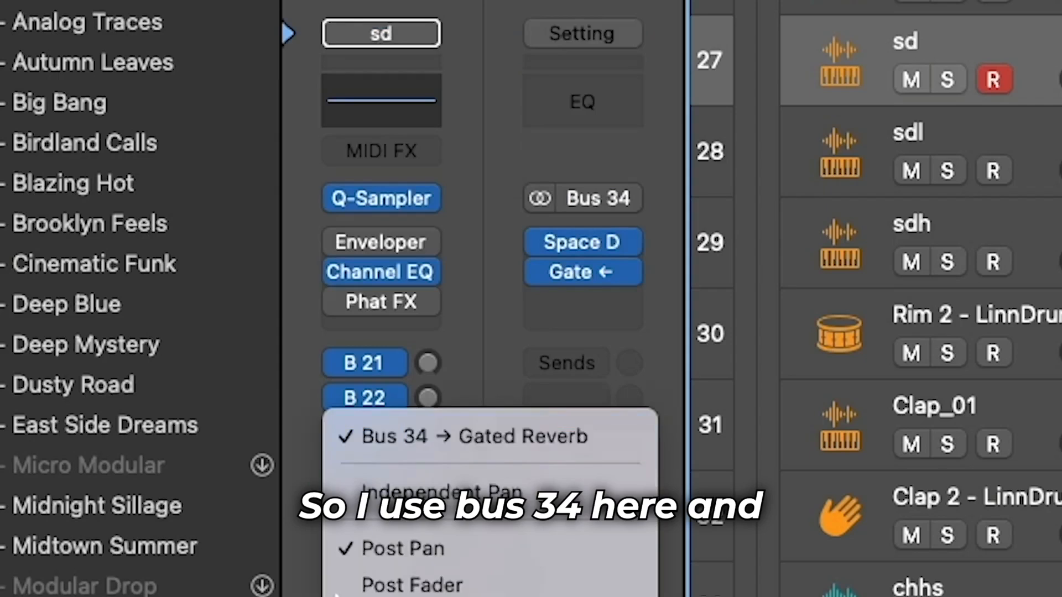
{"action": "left_click", "coordinate": [473, 338]}
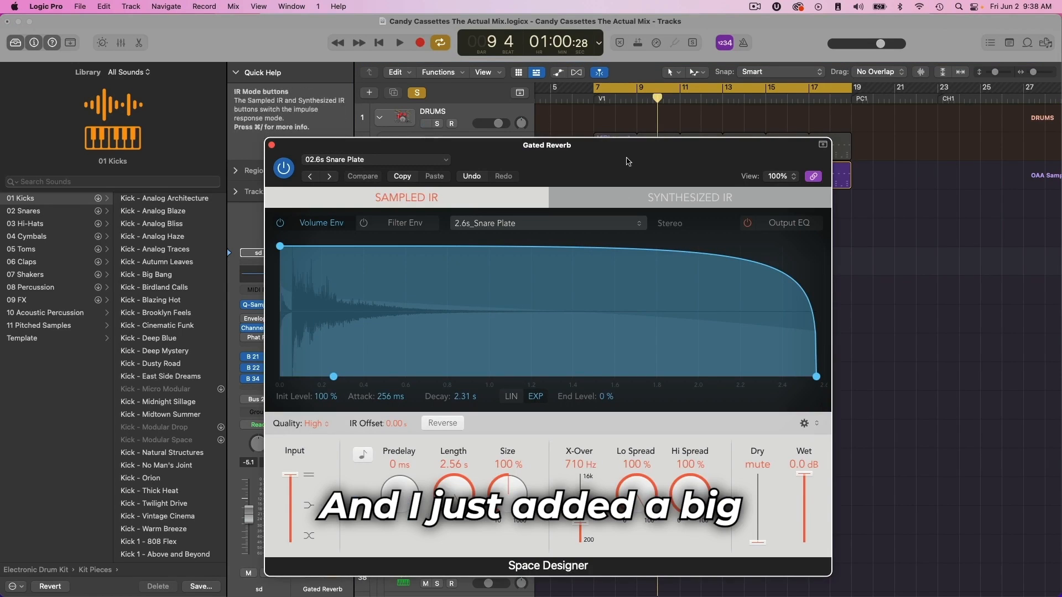
- Examine the Space Designer reverb on the Gated Reverb channel and its impulse response choice, moving the plug-in window clear of the tracks
{"action": "left_click_drag", "start_coordinate": [627, 161], "coordinate": [896, 145]}
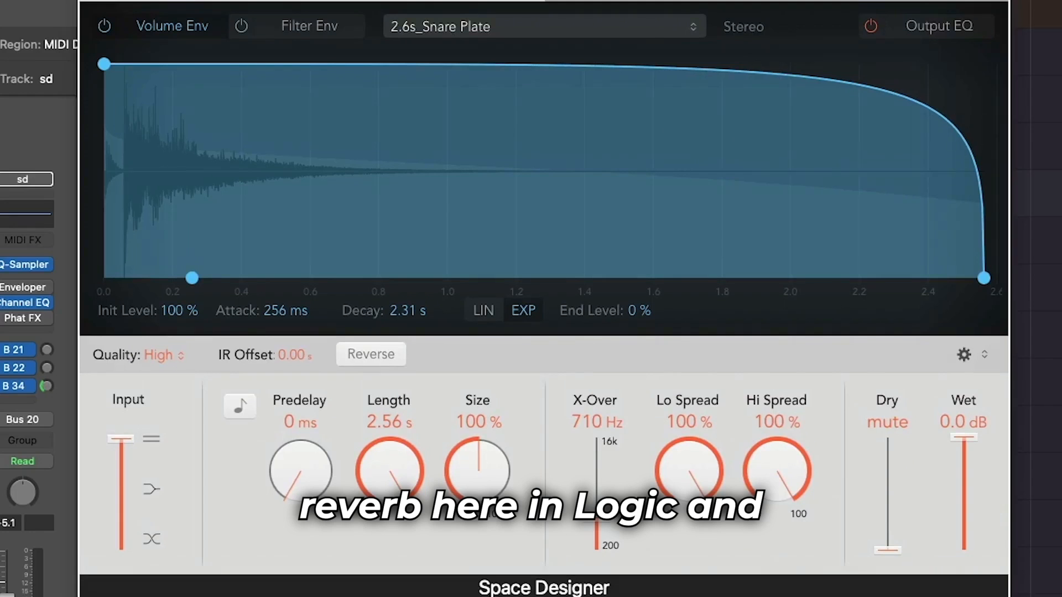
{"action": "left_click", "coordinate": [485, 27]}
{"action": "left_click", "coordinate": [464, 223]}
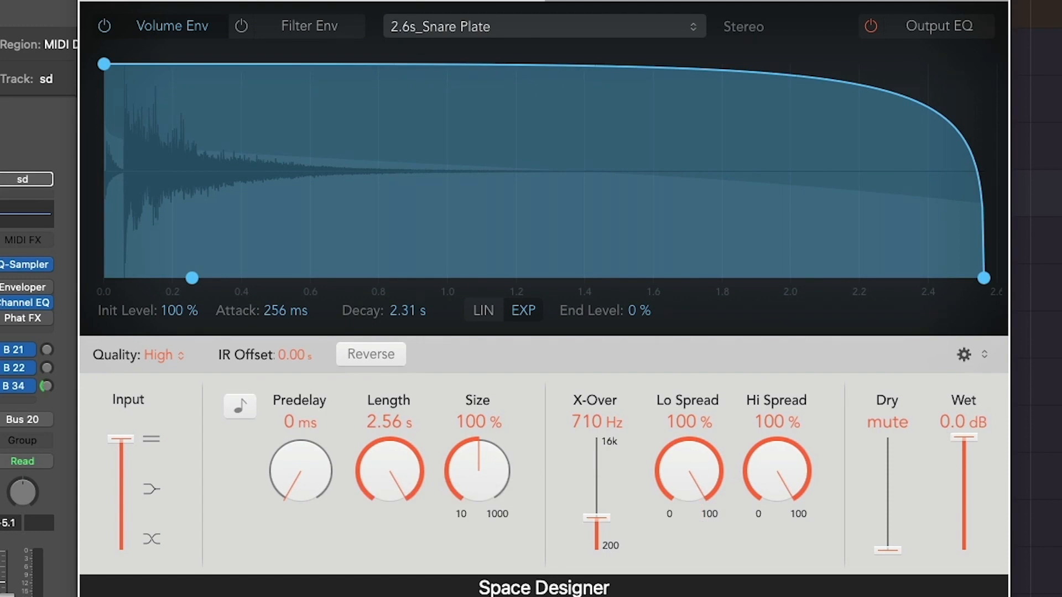
{"action": "left_click_drag", "start_coordinate": [191, 0], "coordinate": [559, 154]}
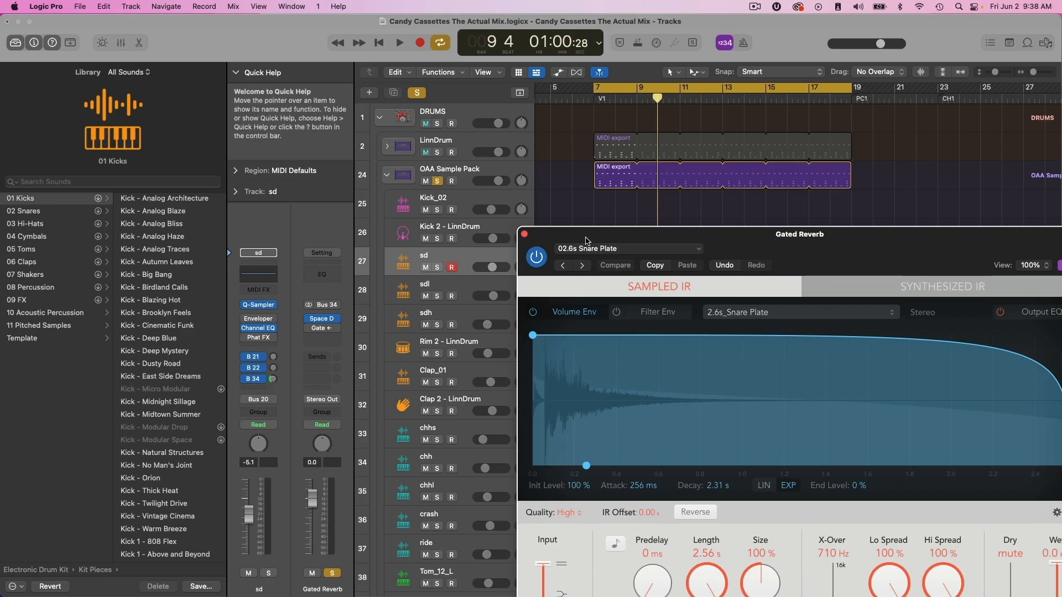
- Play the drums and raise the sd track's Bus 34 send to -1.7 dB
{"action": "key", "text": "space"}
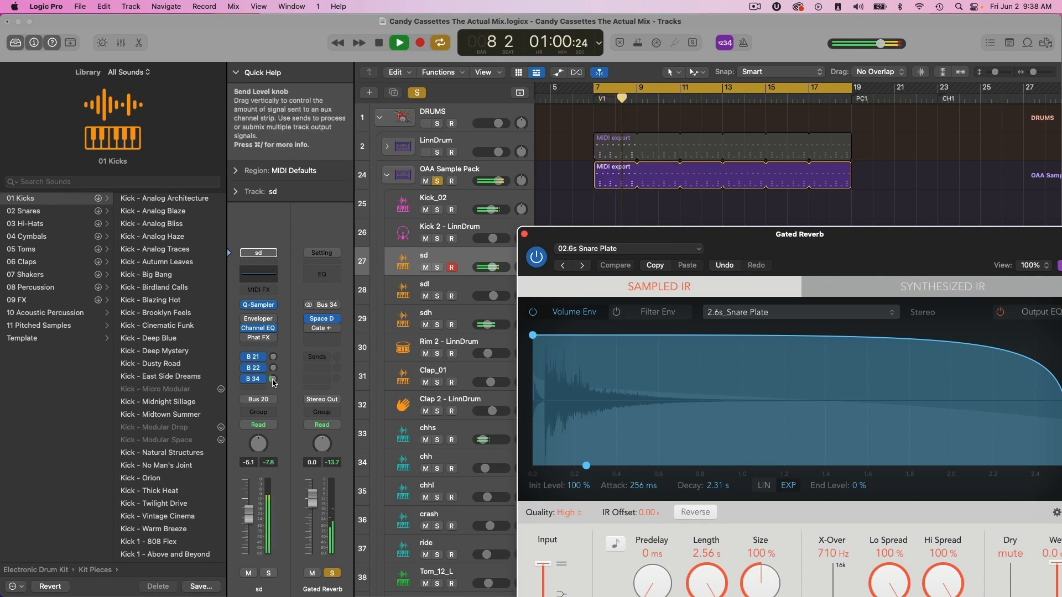
{"action": "left_click_drag", "start_coordinate": [274, 379], "coordinate": [281, 356]}
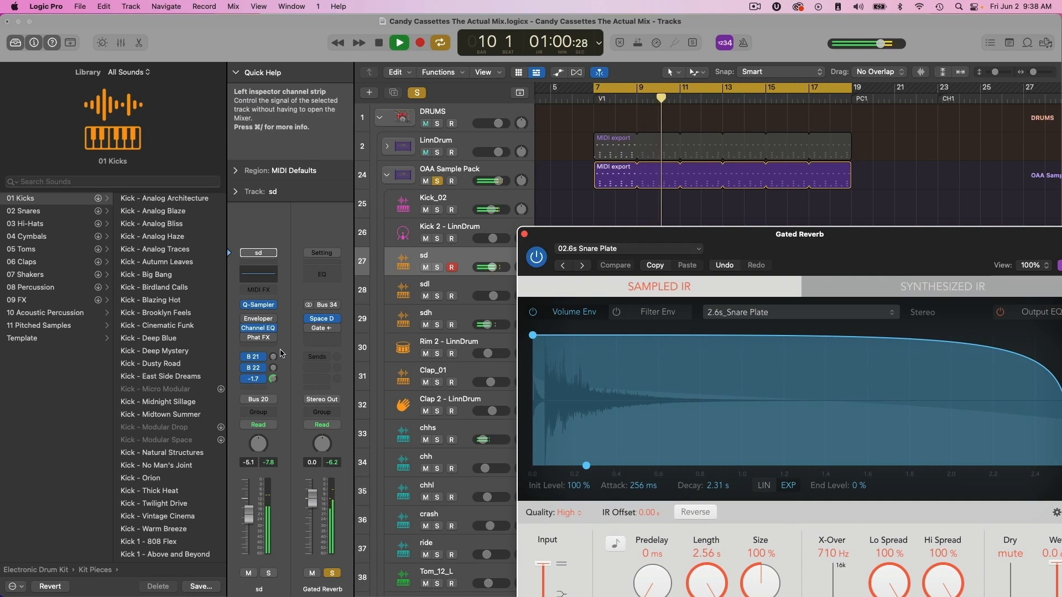
{"action": "left_click_drag", "start_coordinate": [281, 350], "coordinate": [281, 350]}
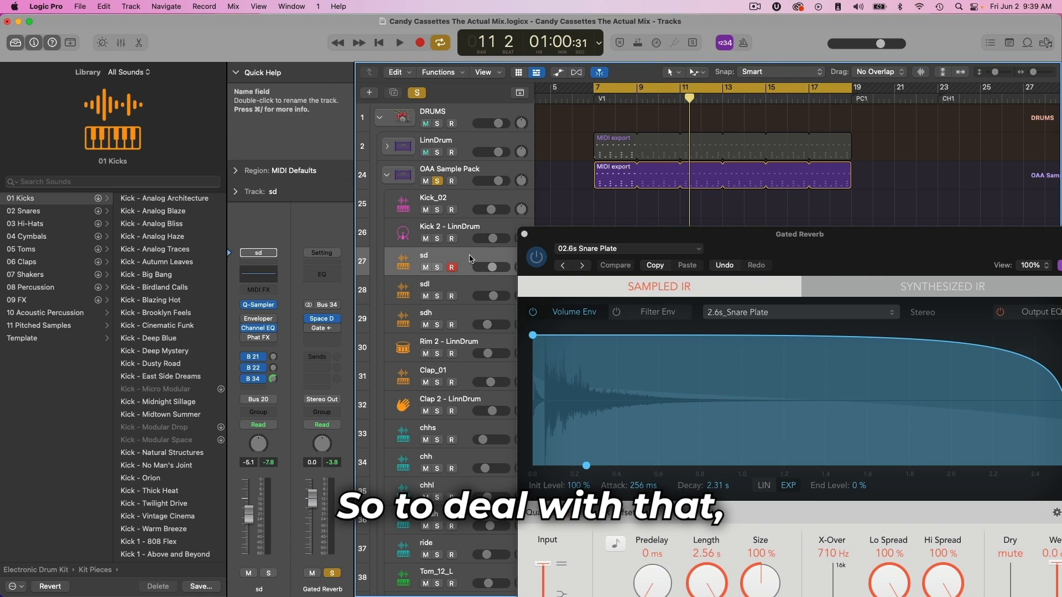
- Open the Noise Gate on the Gated Reverb channel and set its release to 297.8 ms and threshold to -41 dB
{"action": "left_click_drag", "start_coordinate": [683, 231], "coordinate": [579, 213]}
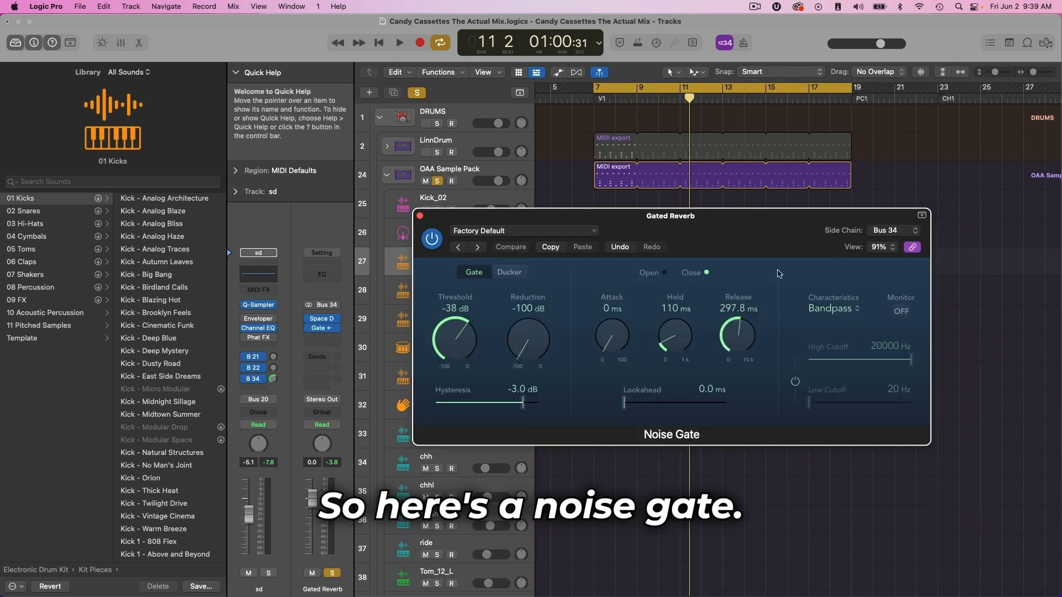
{"action": "left_click_drag", "start_coordinate": [753, 226], "coordinate": [750, 258]}
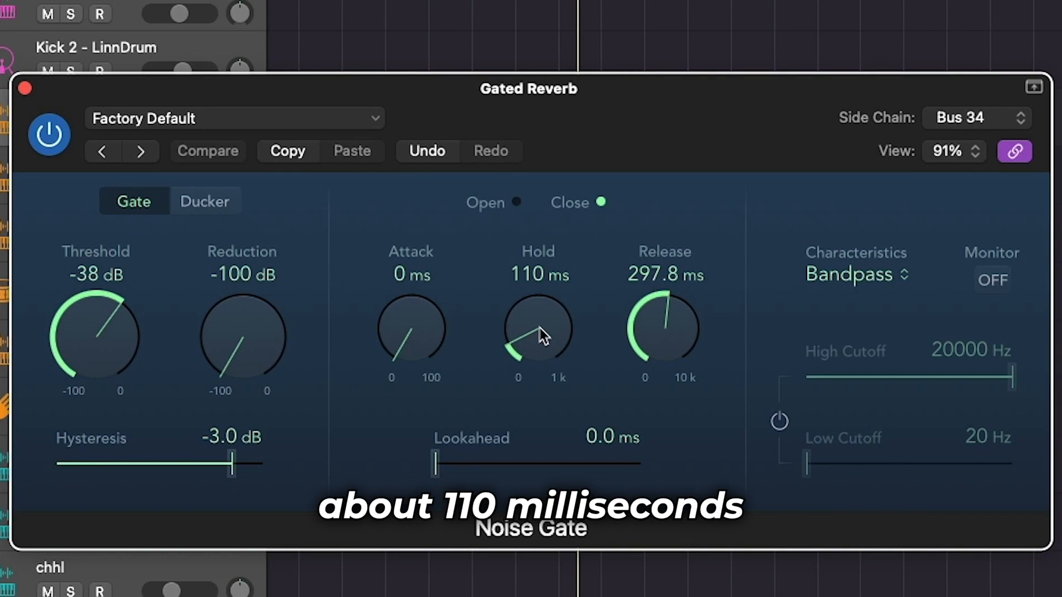
{"action": "mouse_move", "coordinate": [676, 304]}
{"action": "left_mouse_down"}
{"action": "mouse_move", "coordinate": [650, 335]}
{"action": "mouse_move", "coordinate": [672, 298]}
{"action": "left_mouse_up"}
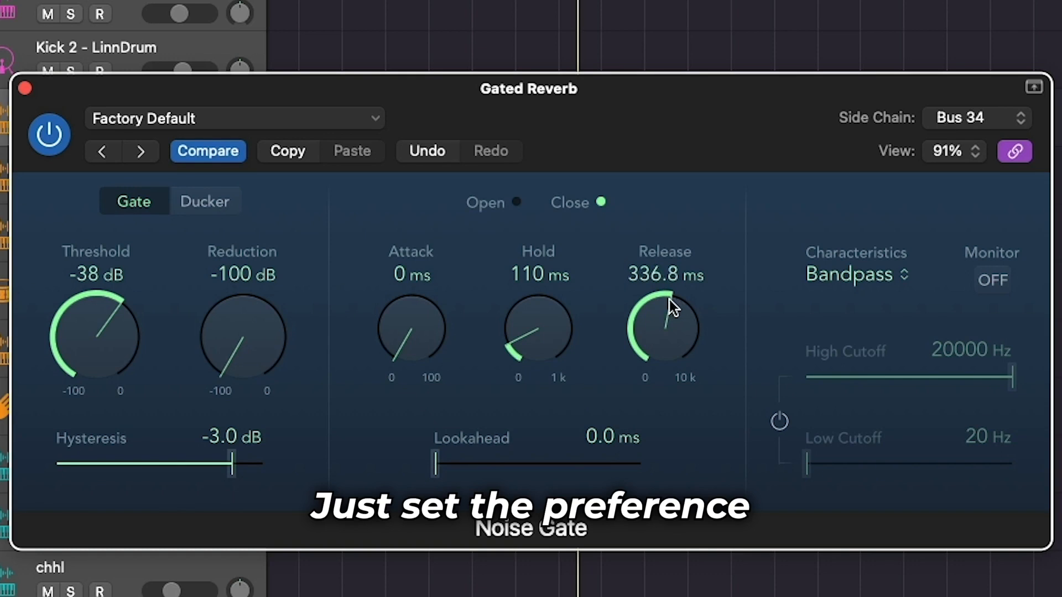
{"action": "left_click_drag", "start_coordinate": [673, 301], "coordinate": [666, 306]}
{"action": "left_click_drag", "start_coordinate": [112, 332], "coordinate": [105, 340]}
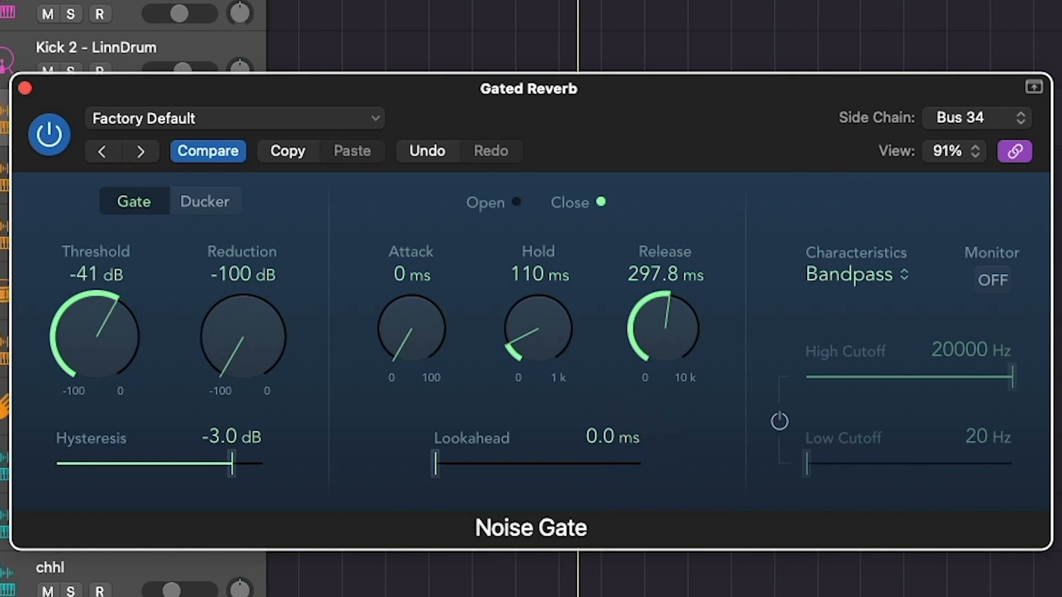
- Set the Noise Gate's side chain to the snare's Bus 34 and close the plug-in window
{"action": "left_click", "coordinate": [1024, 118]}
{"action": "mouse_move", "coordinate": [995, 132]}
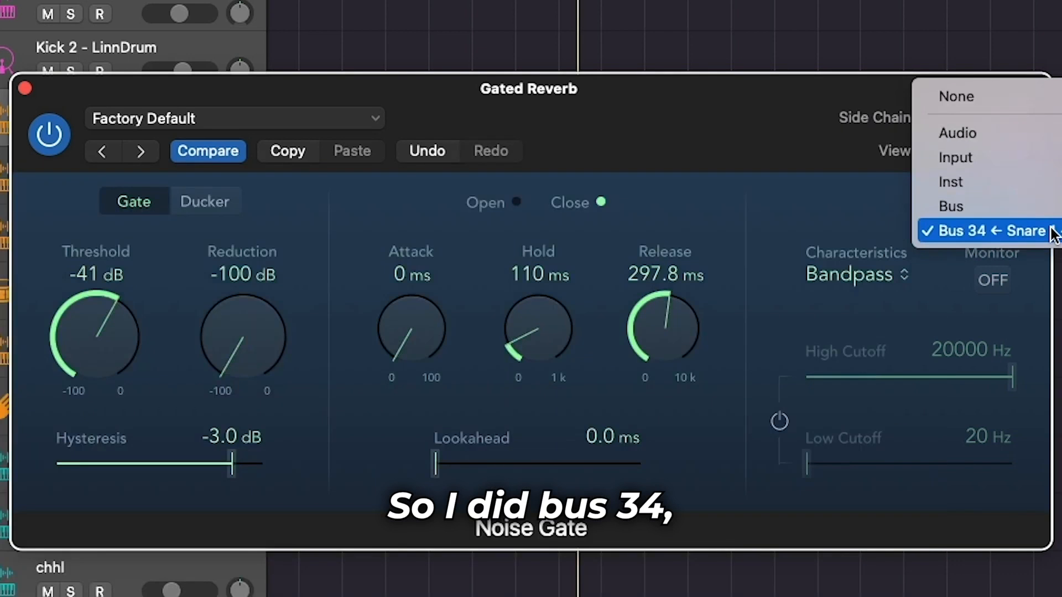
{"action": "left_click", "coordinate": [761, 100]}
{"action": "left_click_drag", "start_coordinate": [759, 99], "coordinate": [886, 64]}
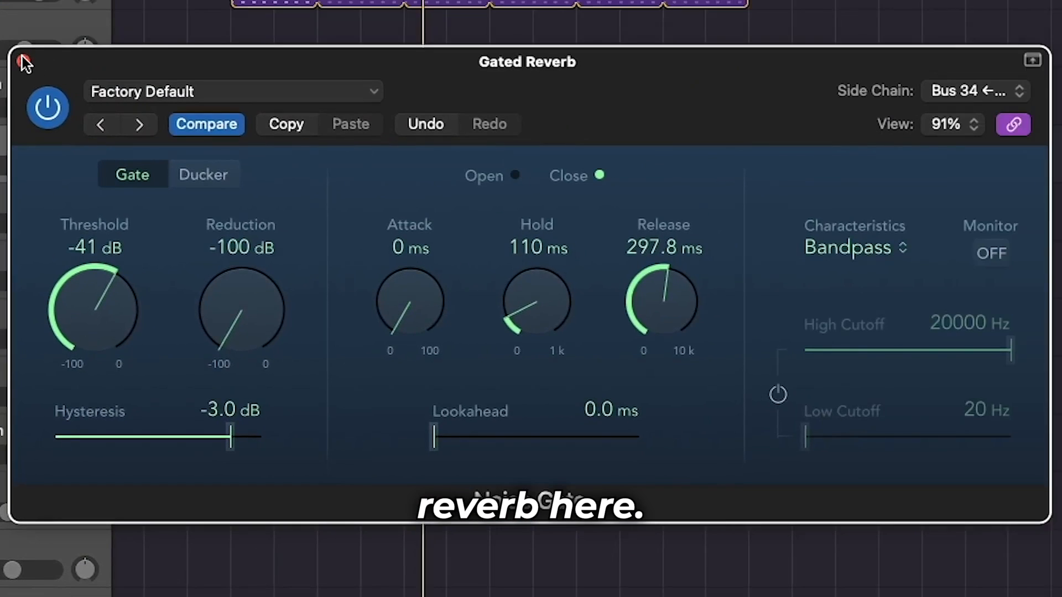
{"action": "left_click", "coordinate": [23, 61]}
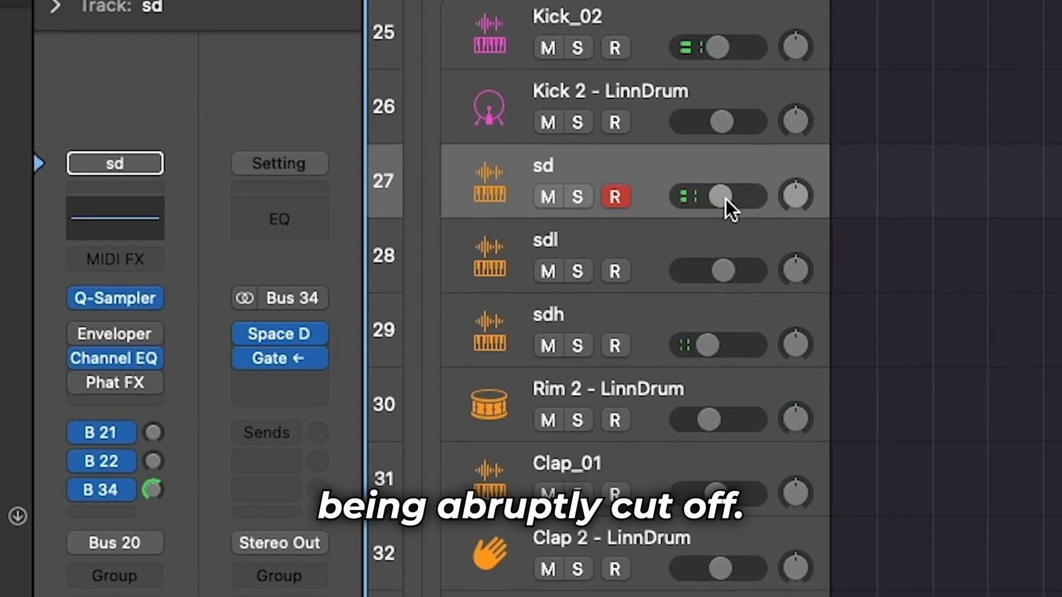
- Adjust the sd snare track's volume to -5.6 dB during playback
{"action": "left_click_drag", "start_coordinate": [726, 200], "coordinate": [715, 195]}
{"action": "scroll", "coordinate": [798, 207], "scroll_direction": "down", "scroll_amount": 1}
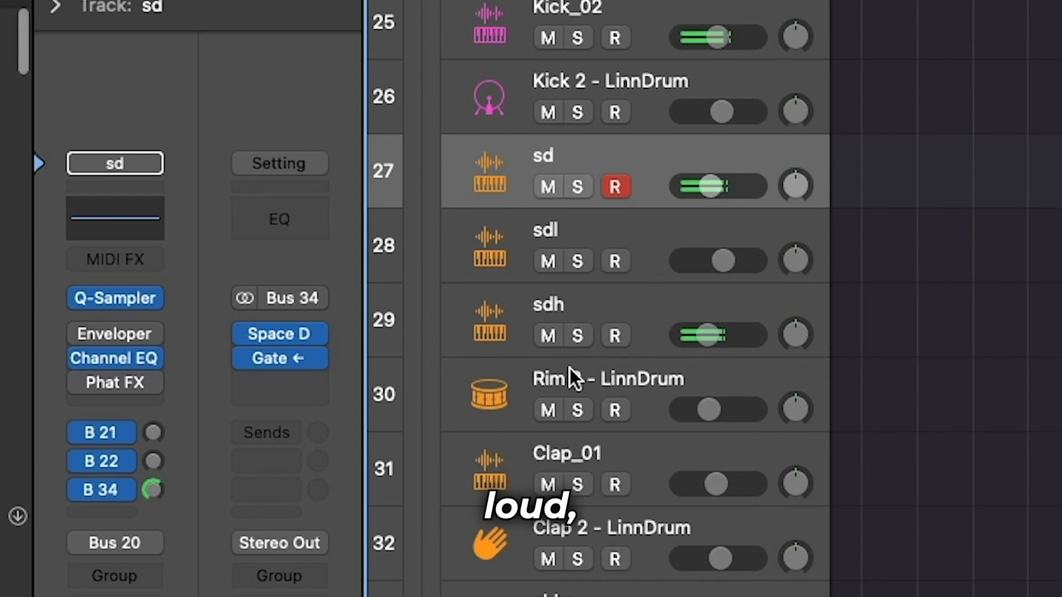
{"action": "left_click_drag", "start_coordinate": [706, 189], "coordinate": [719, 187]}
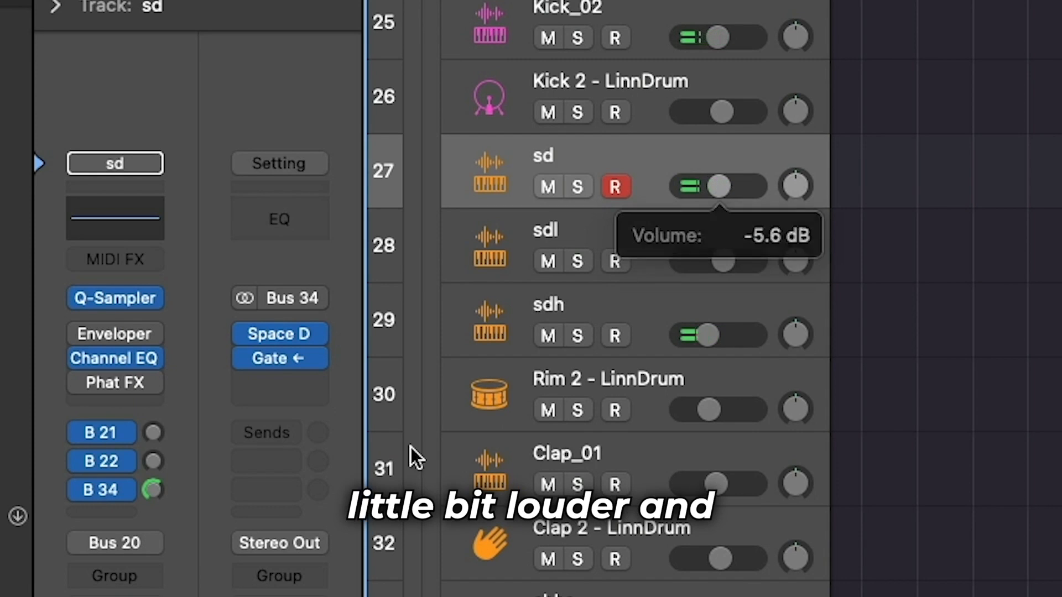
- Set the sd track's Bus 34 send level to -9.7 dB and stop playback
{"action": "left_click_drag", "start_coordinate": [160, 495], "coordinate": [147, 560]}
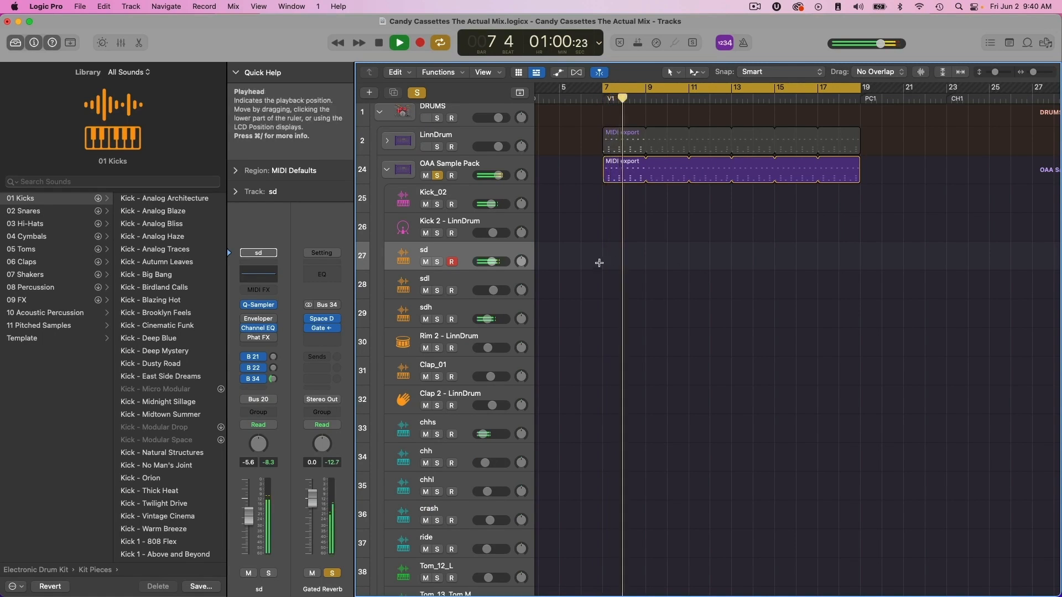
{"action": "left_click_drag", "start_coordinate": [281, 386], "coordinate": [282, 374]}
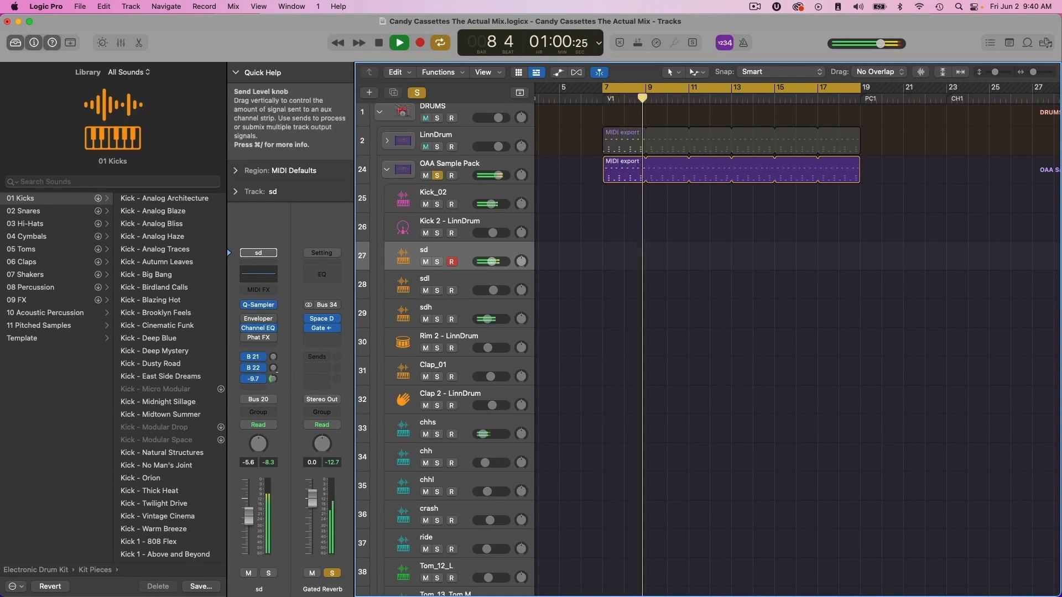
{"action": "key", "text": "space"}
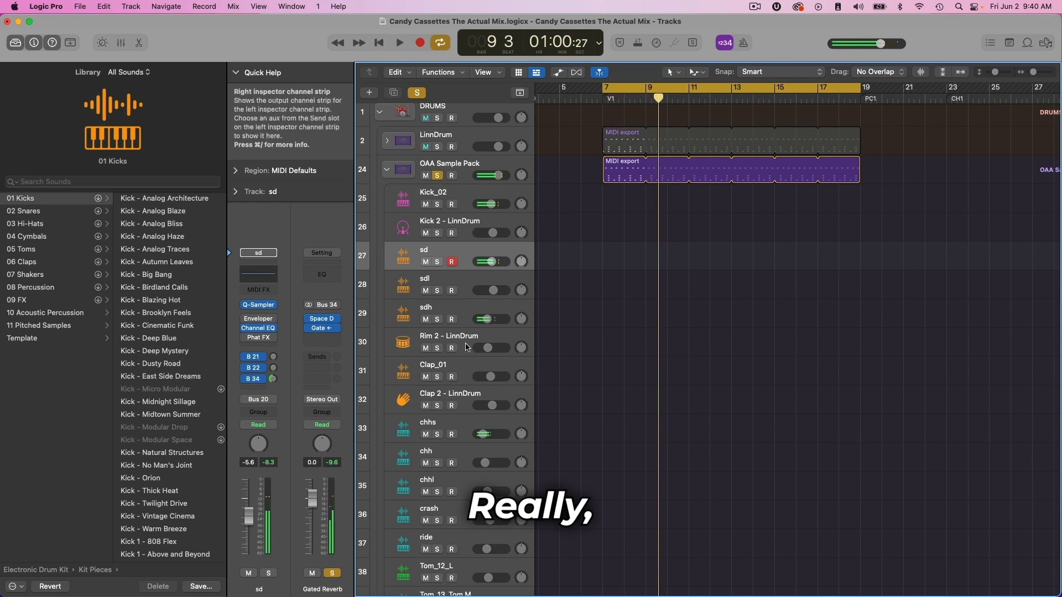
- Open the OAA Sample Pack's MIDI export region in the Piano Roll and zoom in on its notes
{"action": "scroll", "coordinate": [891, 212], "scroll_direction": "up", "scroll_amount": 1}
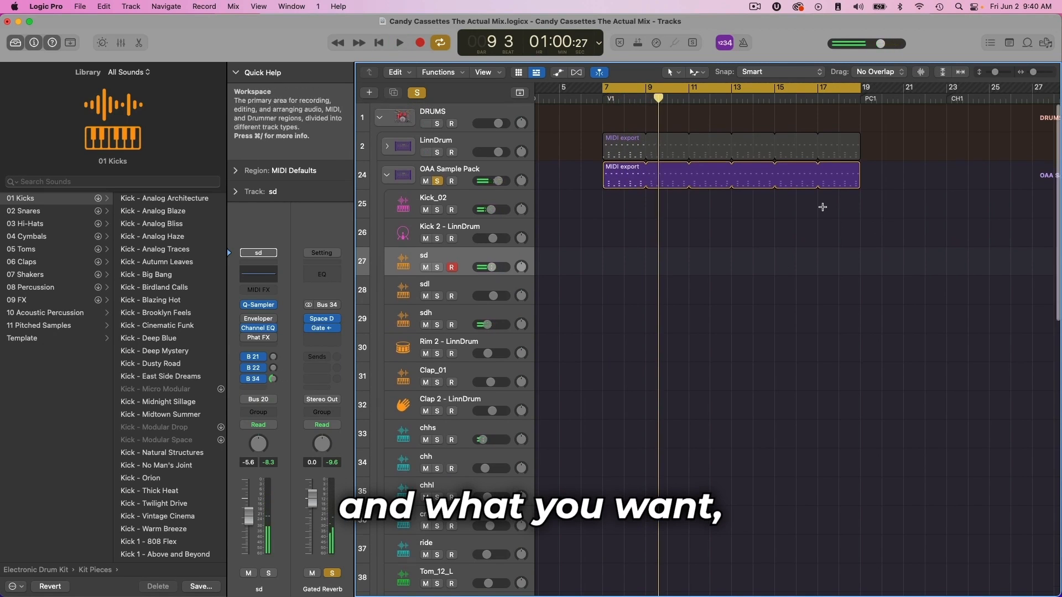
{"action": "scroll", "coordinate": [823, 207], "scroll_direction": "left", "scroll_amount": 3}
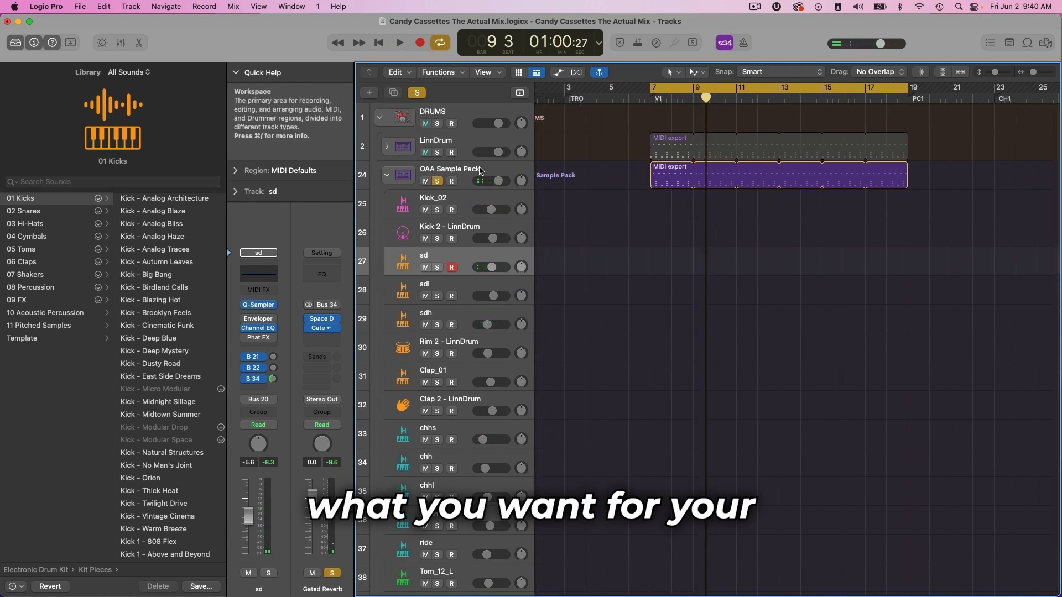
{"action": "double_click", "coordinate": [720, 176]}
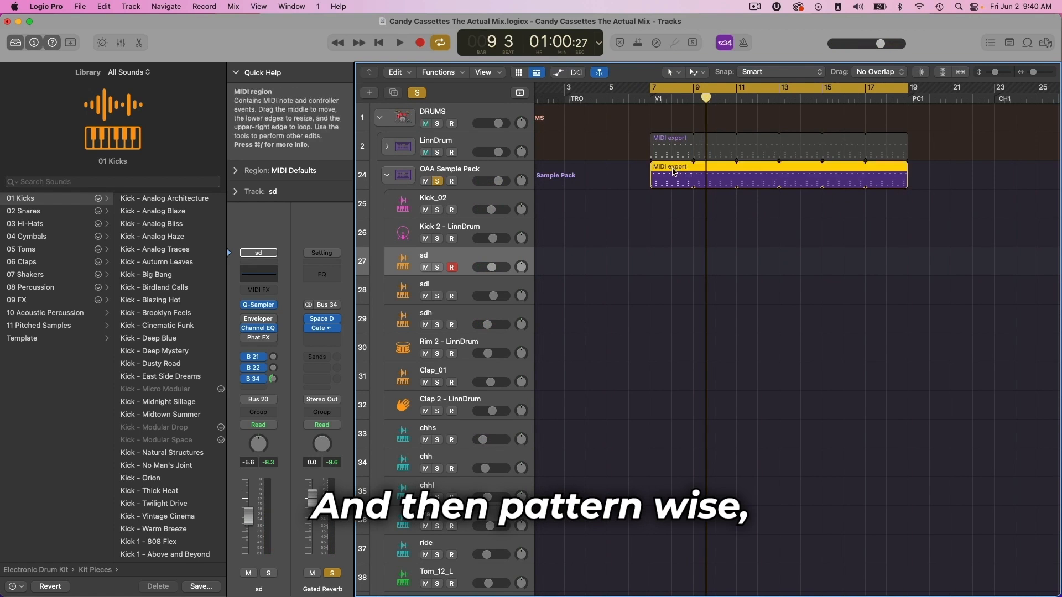
{"action": "left_click_drag", "start_coordinate": [1037, 313], "coordinate": [1040, 314]}
{"action": "scroll", "coordinate": [931, 349], "scroll_direction": "right", "scroll_amount": 4}
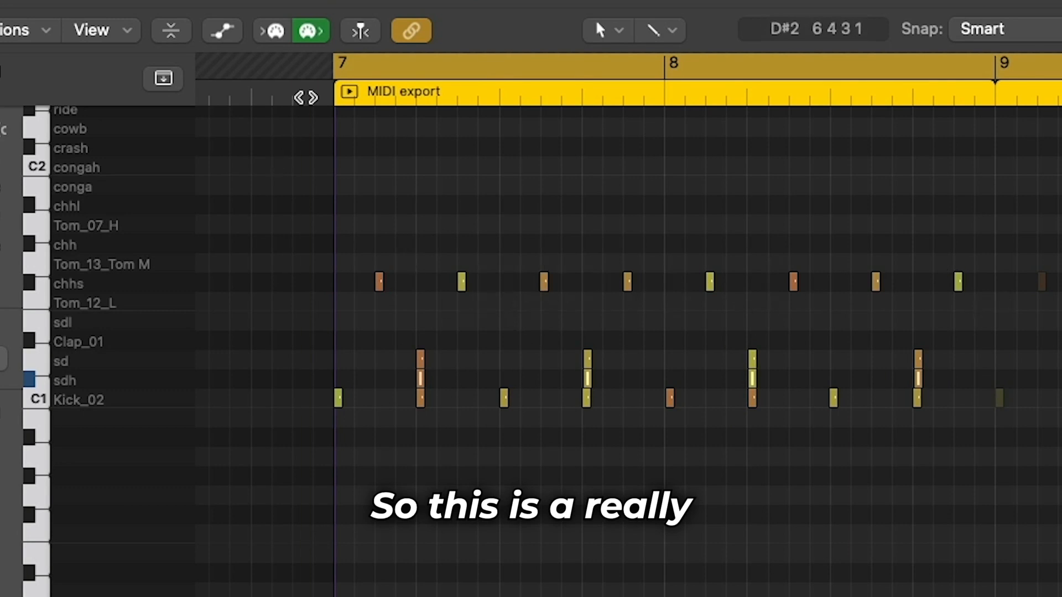
- Play the drum pattern from just before bar 7, stop playback, and close the Piano Roll
{"action": "left_click", "coordinate": [309, 96]}
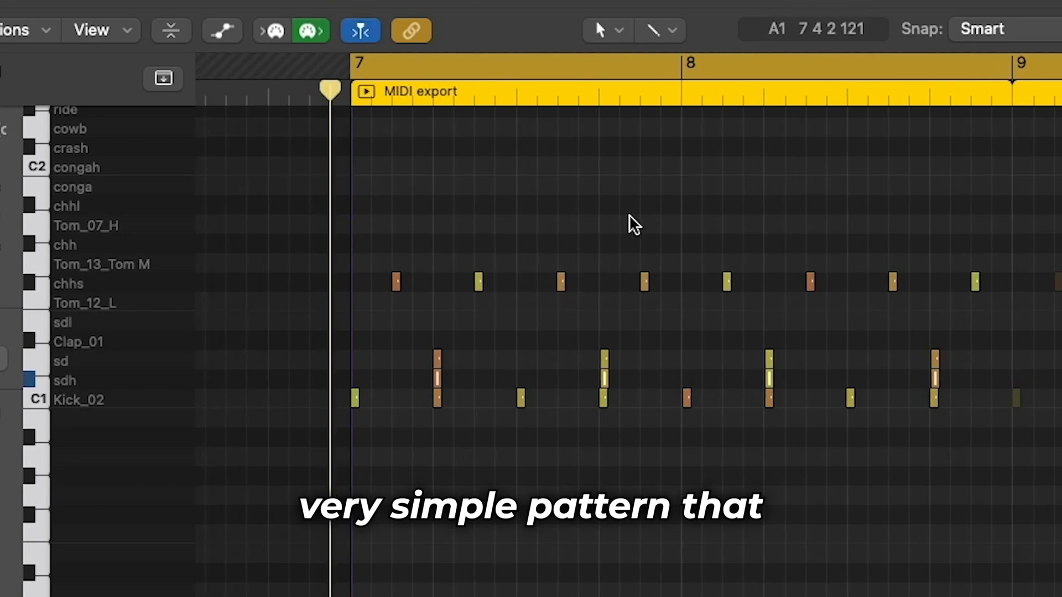
{"action": "scroll", "coordinate": [633, 223], "scroll_direction": "right", "scroll_amount": 3}
{"action": "key", "text": "space"}
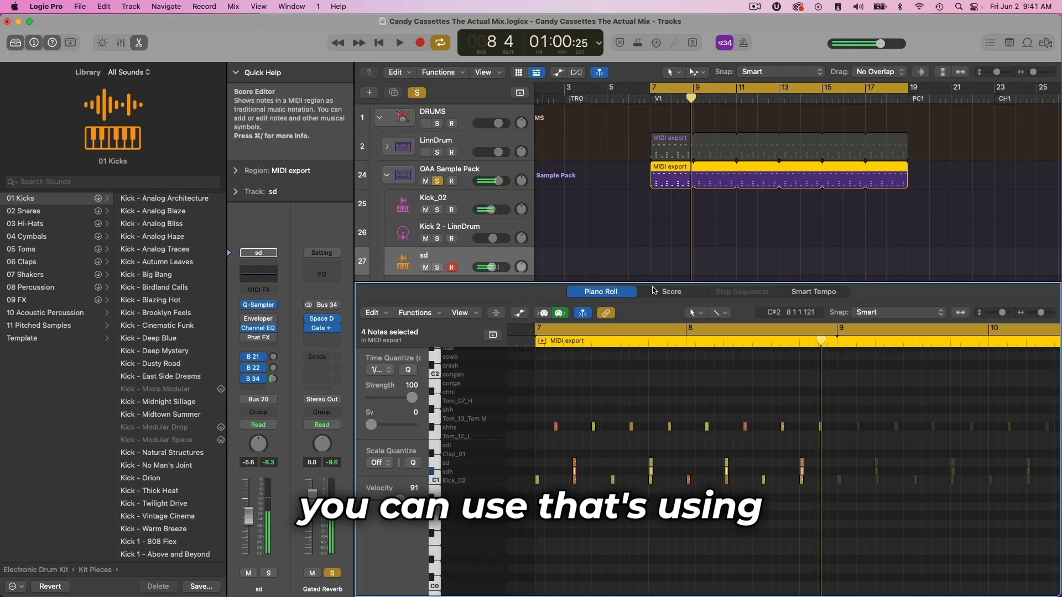
{"action": "key", "text": "e"}
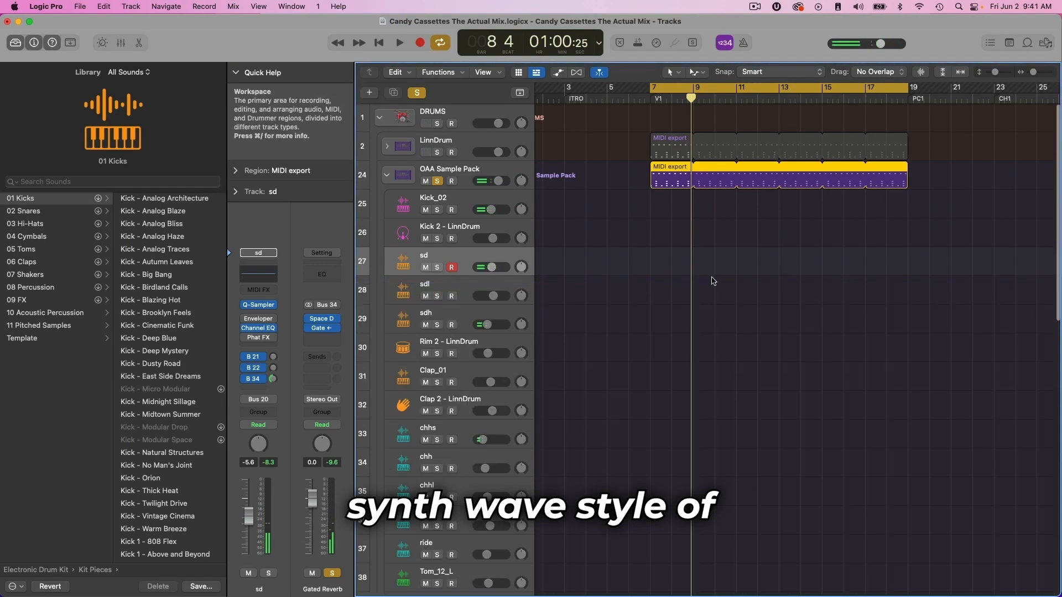
- Collapse the OAA Sample Pack track stack and turn off its solo
{"action": "left_click", "coordinate": [386, 176]}
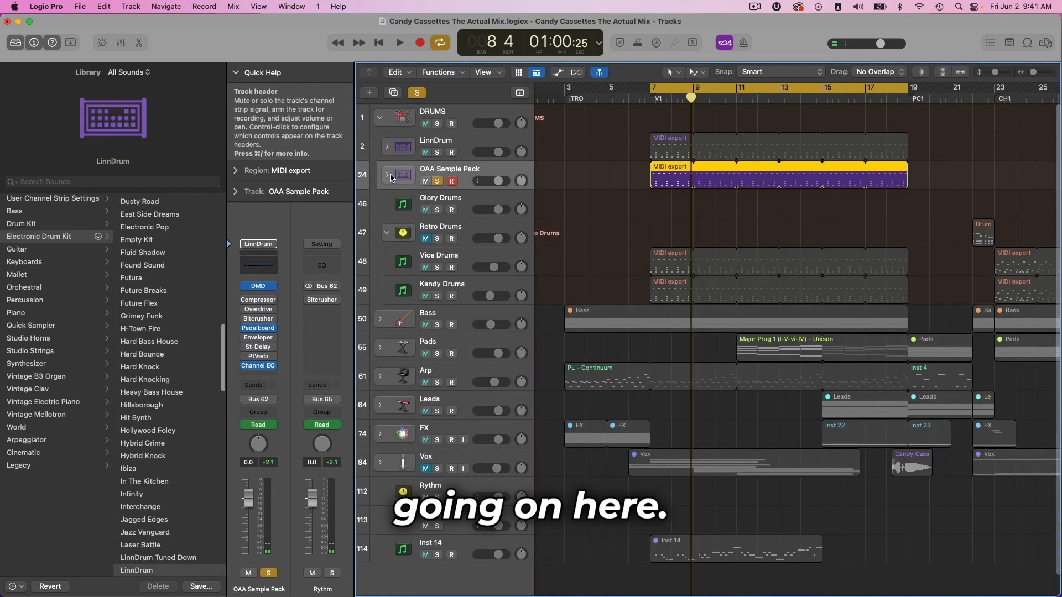
{"action": "scroll", "coordinate": [452, 170], "scroll_direction": "left", "scroll_amount": 1}
{"action": "left_click", "coordinate": [438, 181]}
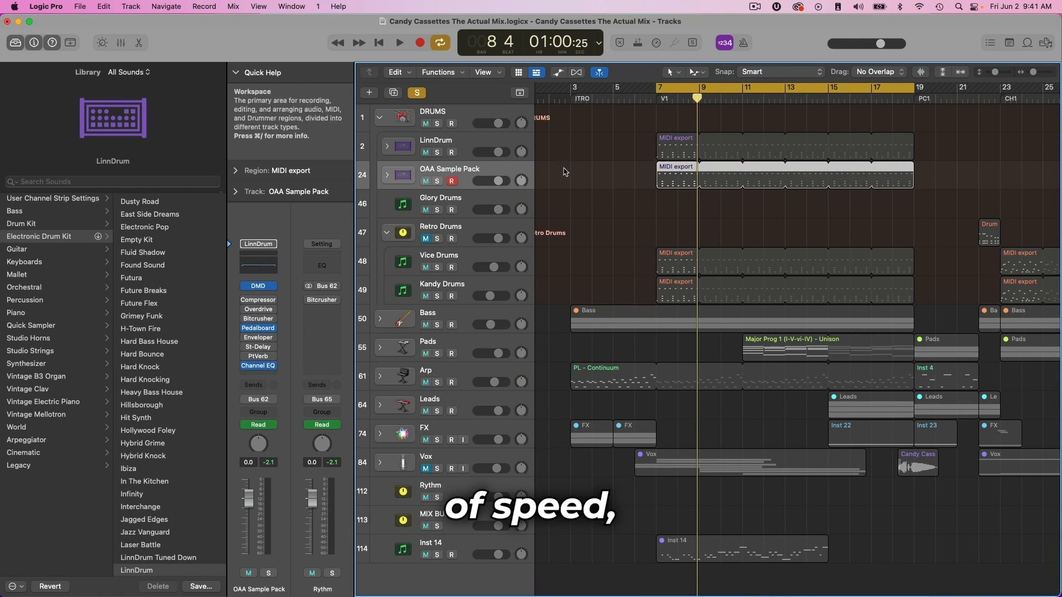
{"action": "scroll", "coordinate": [491, 238], "scroll_direction": "right", "scroll_amount": 1}
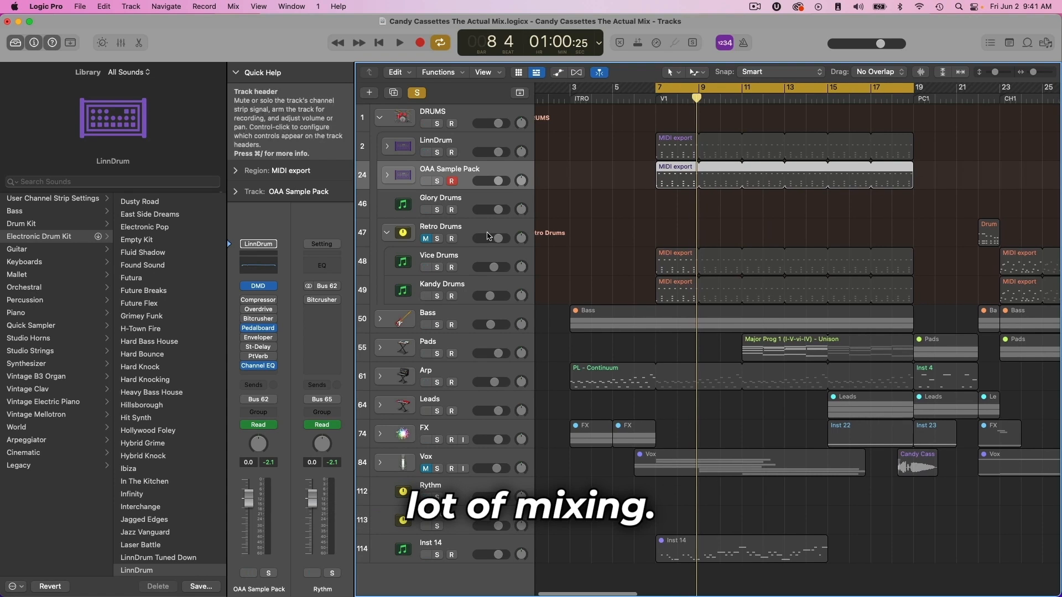
- Open the BM-VICE instrument on the Vice Drums track and move its window clear of the track headers
{"action": "left_click", "coordinate": [403, 262]}
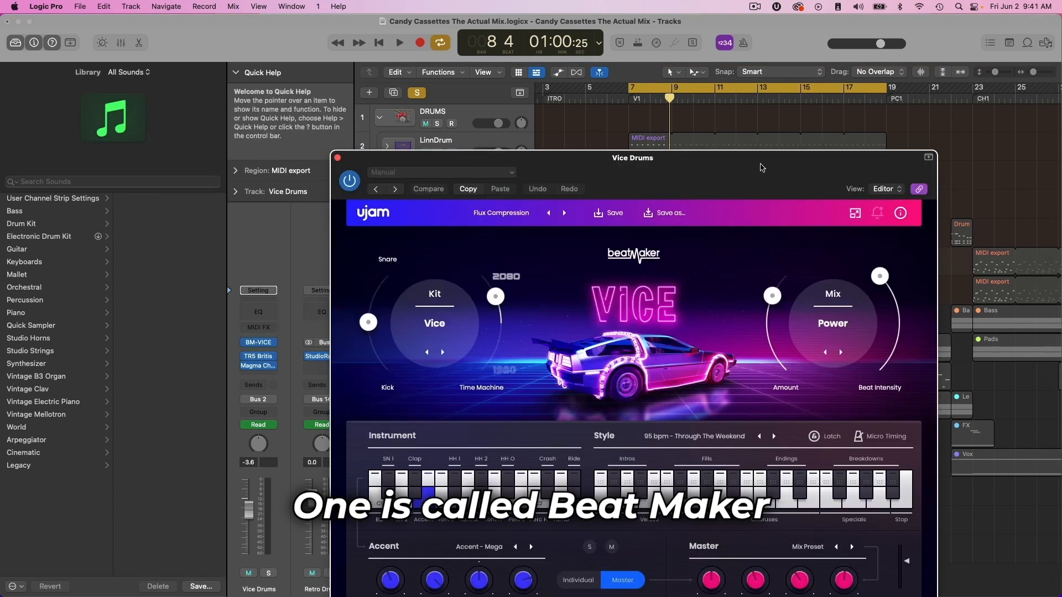
{"action": "left_click_drag", "start_coordinate": [748, 167], "coordinate": [421, 44]}
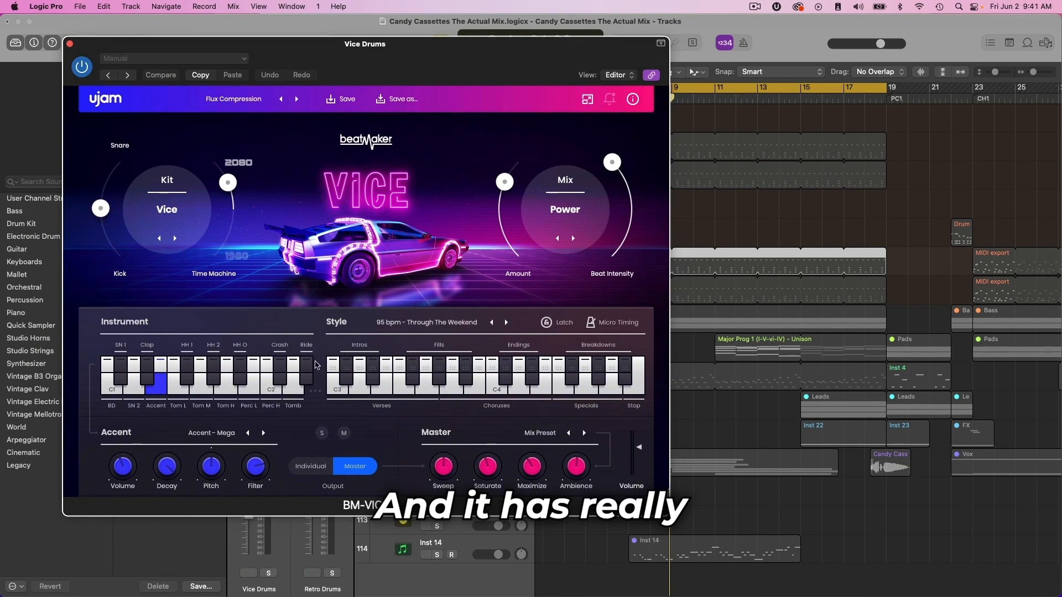
{"action": "left_click_drag", "start_coordinate": [332, 56], "coordinate": [429, 483]}
- Solo the Retro Drums stack, audition Vice Drums, stop playback, and close the plug-in window
{"action": "left_click", "coordinate": [438, 237]}
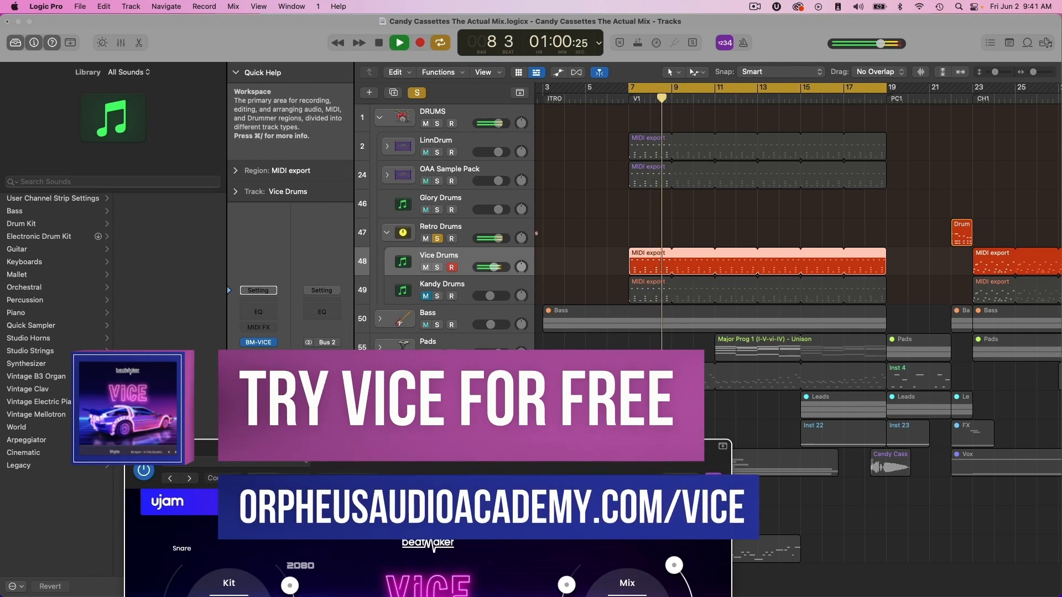
{"action": "left_click_drag", "start_coordinate": [580, 459], "coordinate": [491, 149]}
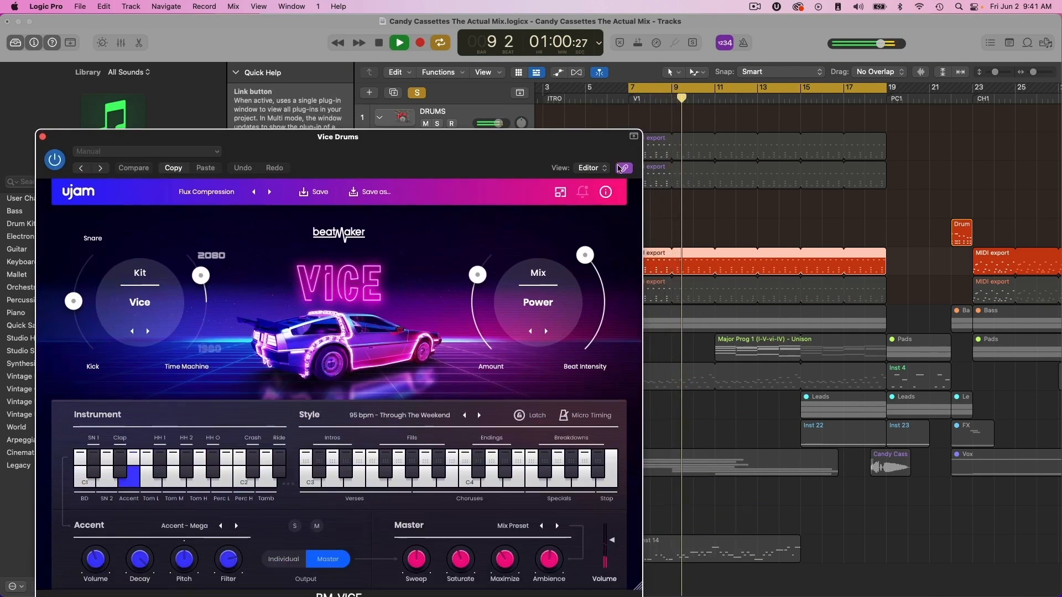
{"action": "key", "text": "space"}
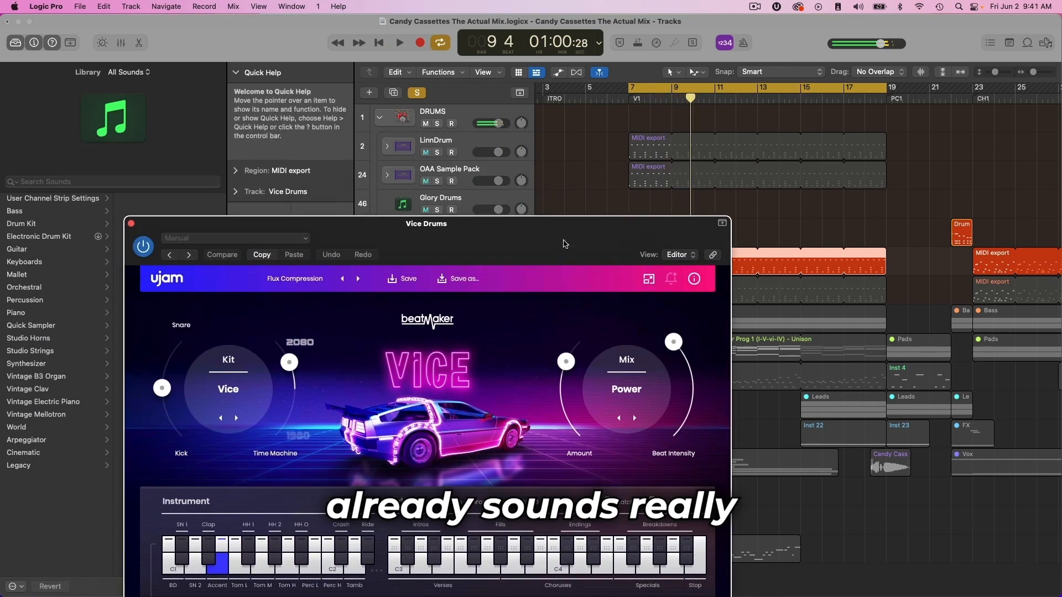
{"action": "left_click", "coordinate": [131, 224]}
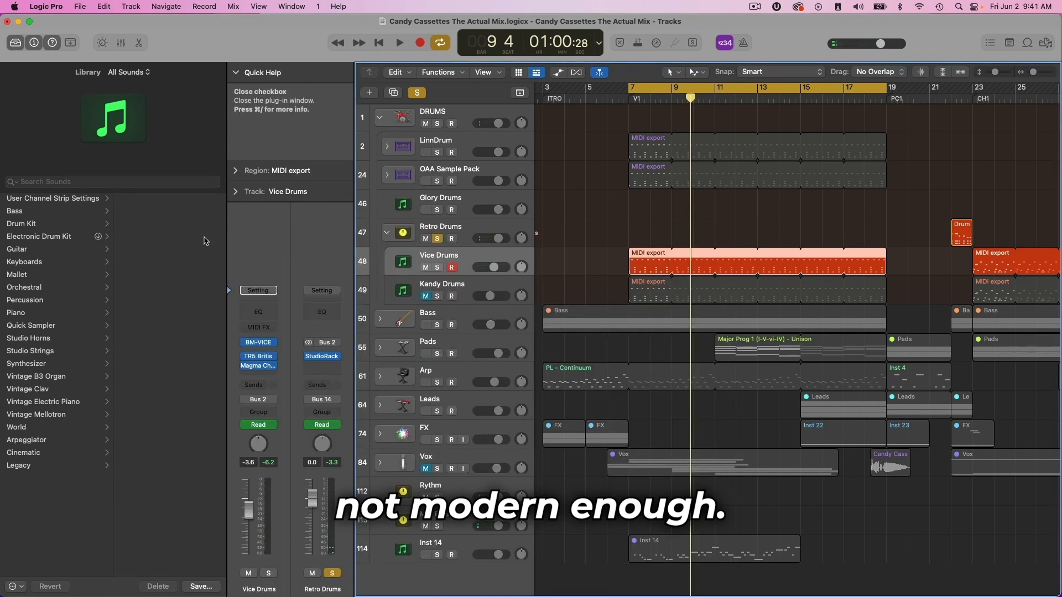
- Unmute Kandy Drums, open its BeatMaker Kandy instrument, and audition it with Vice Drums muted
{"action": "left_click", "coordinate": [427, 298]}
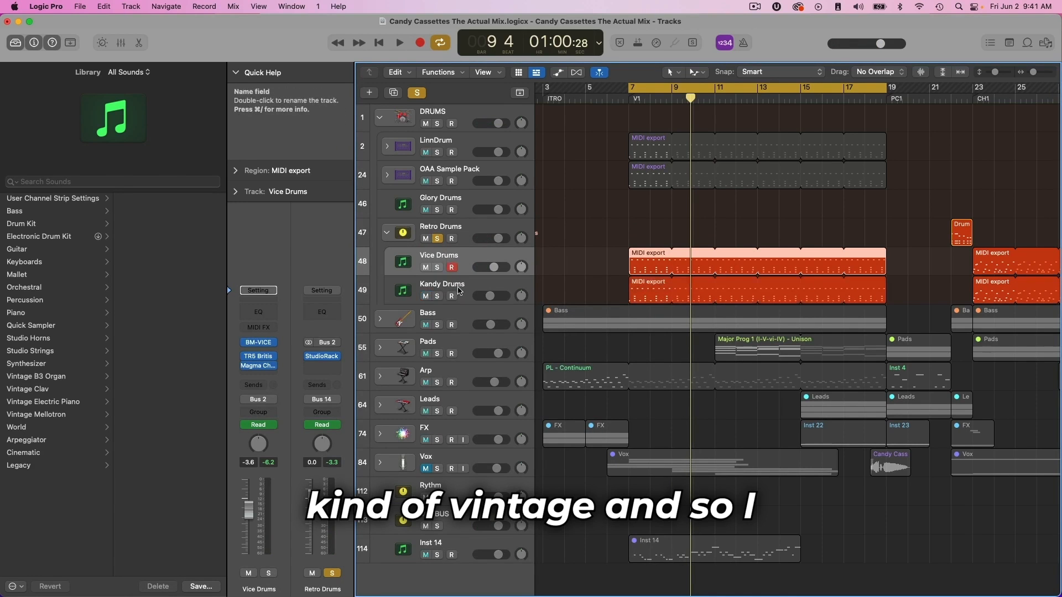
{"action": "left_click", "coordinate": [259, 345]}
{"action": "left_click_drag", "start_coordinate": [687, 169], "coordinate": [380, 51]}
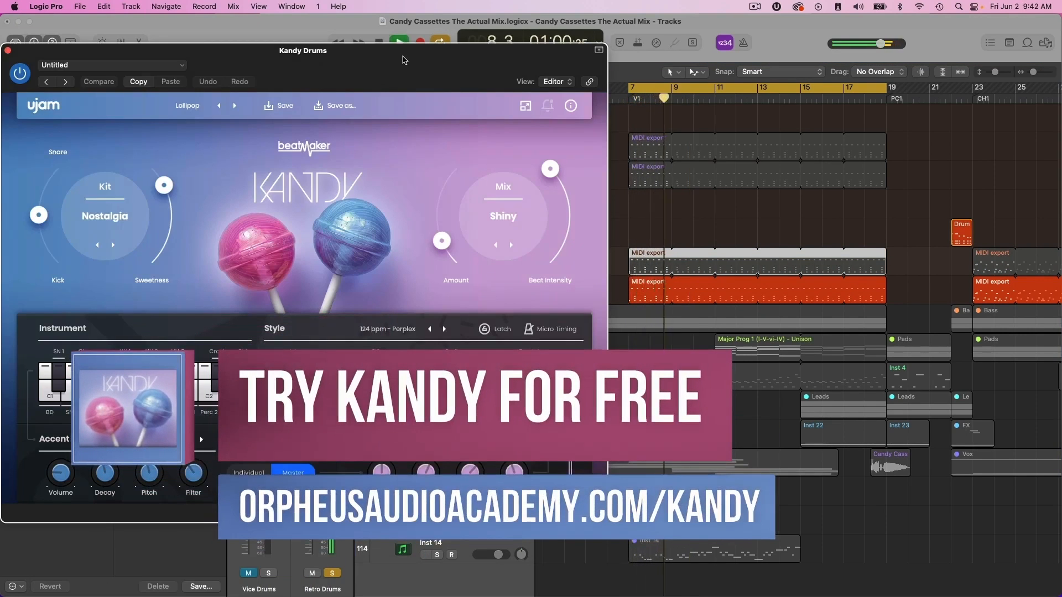
{"action": "key", "text": "space"}
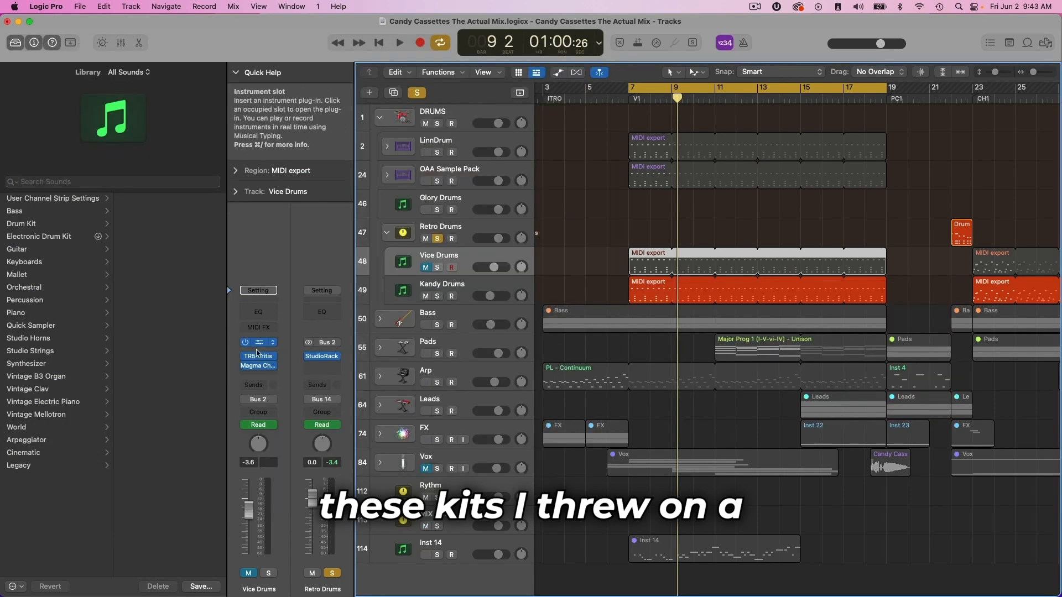
- Examine the TR5 British Channel EQ and compression settings on Vice Drums, and close the plug-in
{"action": "left_click", "coordinate": [258, 356]}
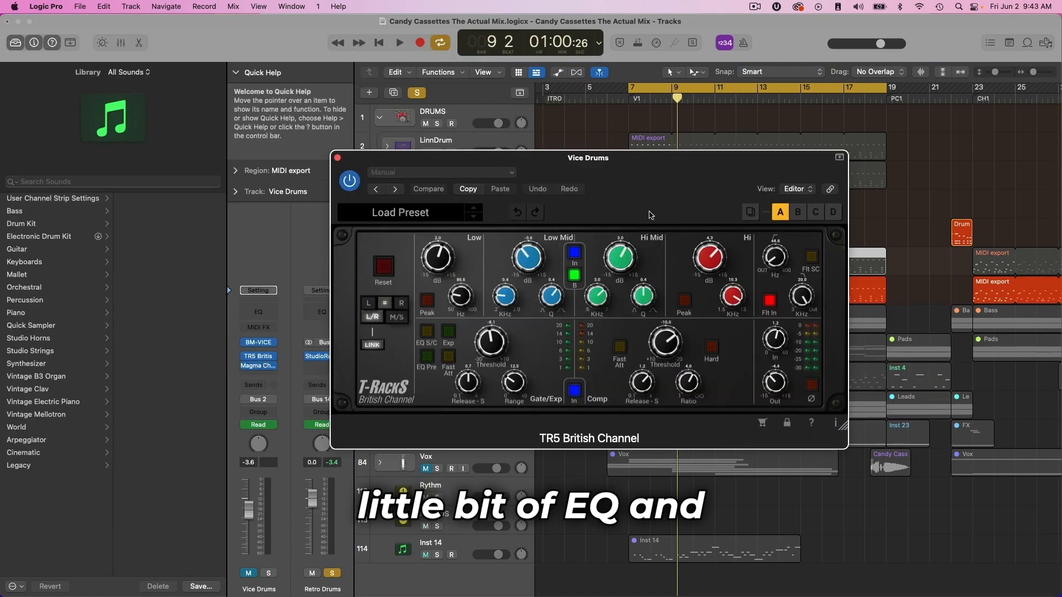
{"action": "left_click_drag", "start_coordinate": [676, 200], "coordinate": [572, 131]}
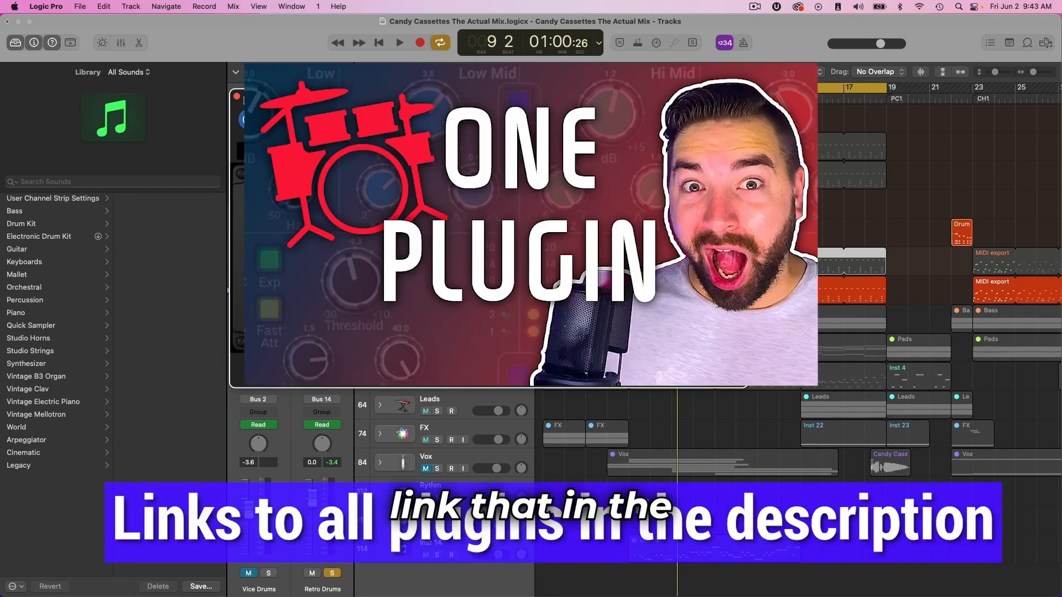
{"action": "left_click", "coordinate": [237, 97]}
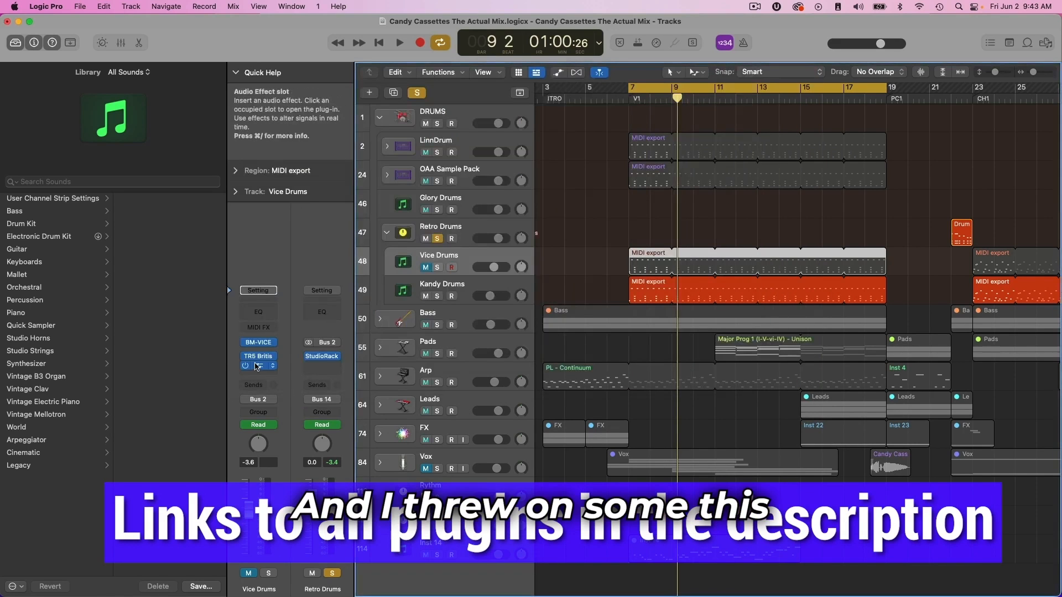
- Examine the Magma Tube Channel Strip's Crunchy Drums settings on Vice Drums, and close the plug-in
{"action": "left_click", "coordinate": [257, 365]}
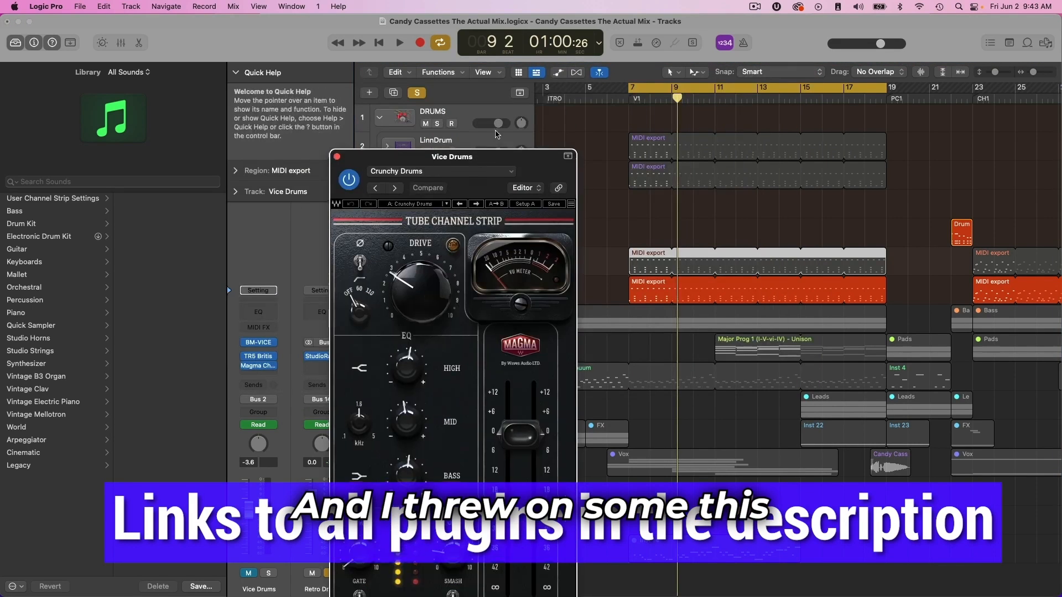
{"action": "left_click_drag", "start_coordinate": [502, 156], "coordinate": [448, 40]}
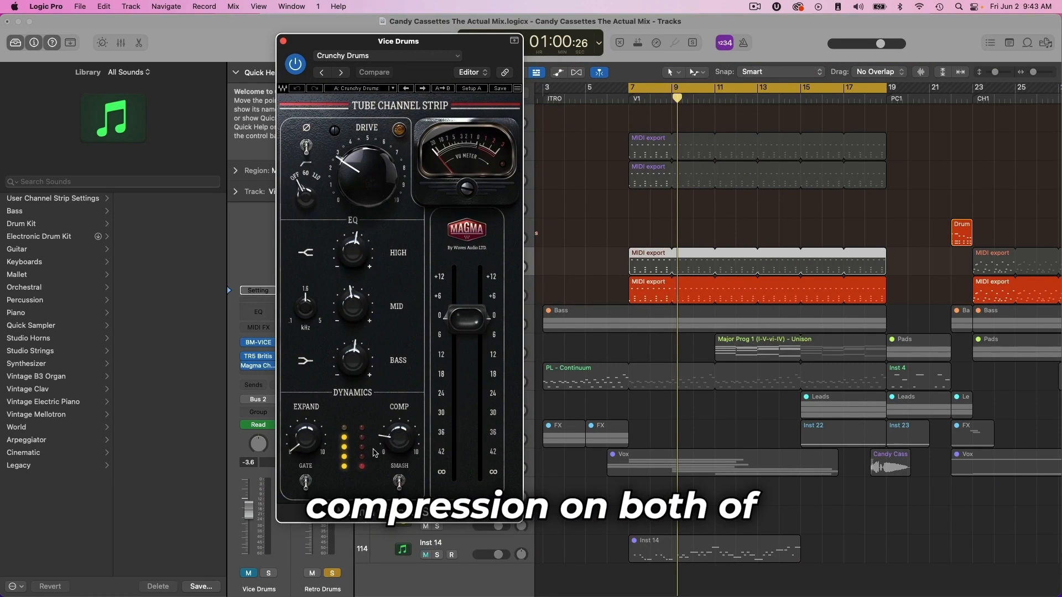
{"action": "left_click_drag", "start_coordinate": [342, 165], "coordinate": [341, 168]}
{"action": "key", "text": "super+w"}
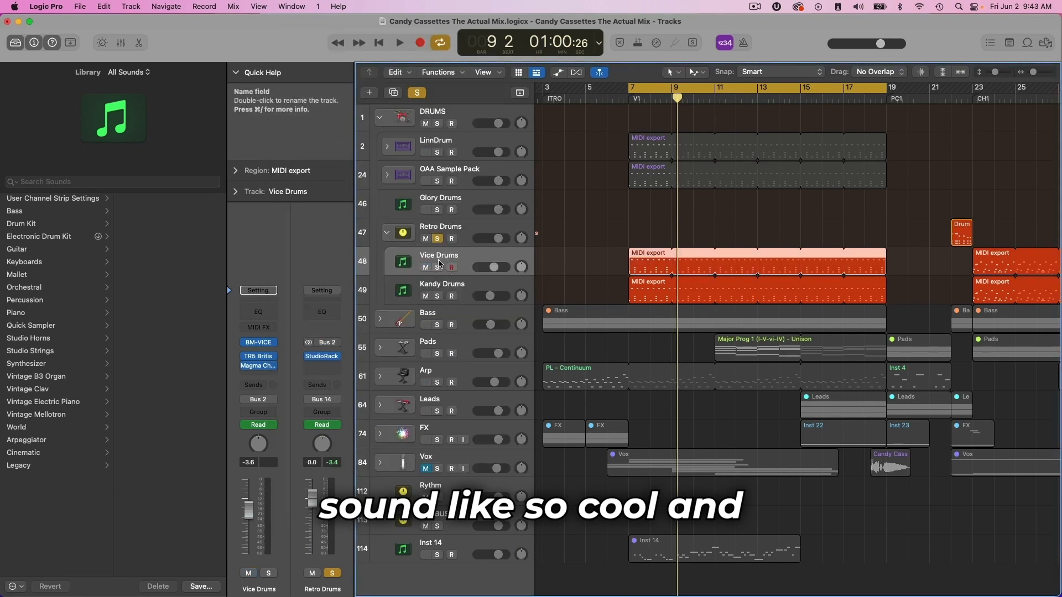
- Play the Vice and Kandy drum tracks together, and inspect the Vice Drums MIDI region in the Piano Roll
{"action": "key", "text": "space"}
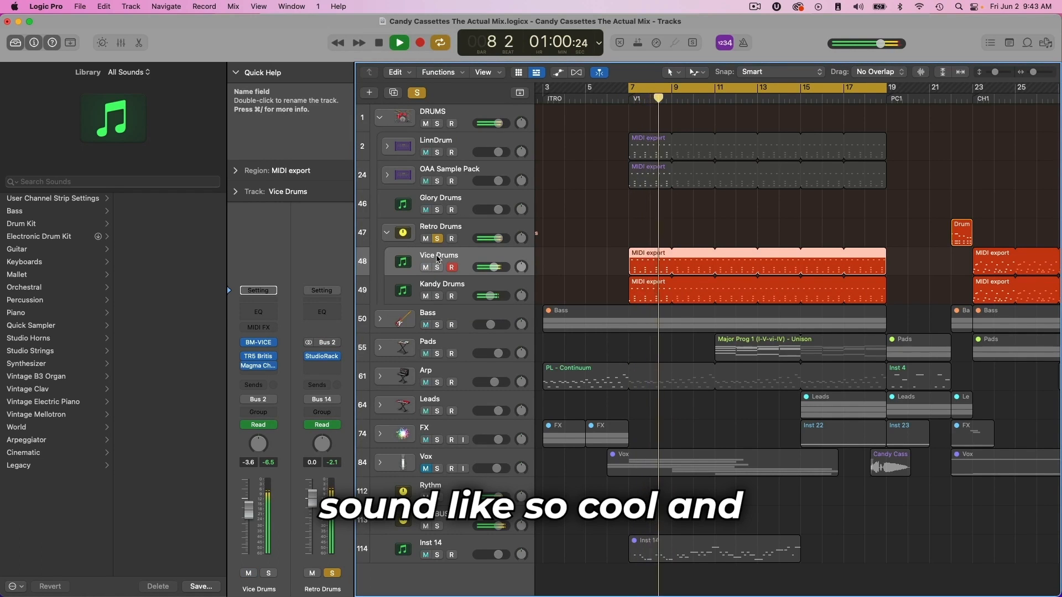
{"action": "scroll", "coordinate": [544, 226], "scroll_direction": "right", "scroll_amount": 3}
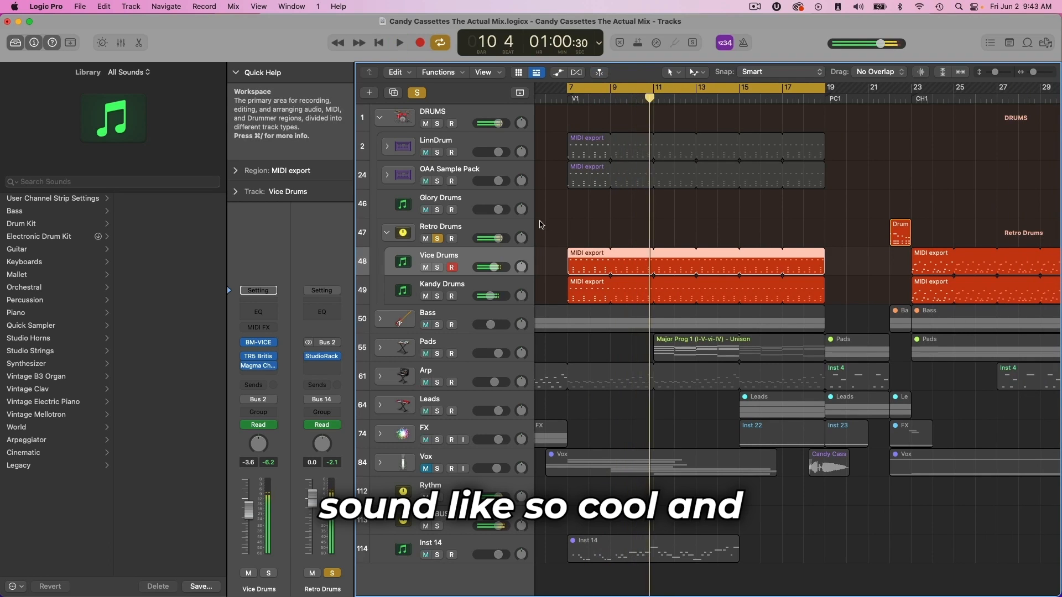
{"action": "scroll", "coordinate": [570, 228], "scroll_direction": "left", "scroll_amount": 5}
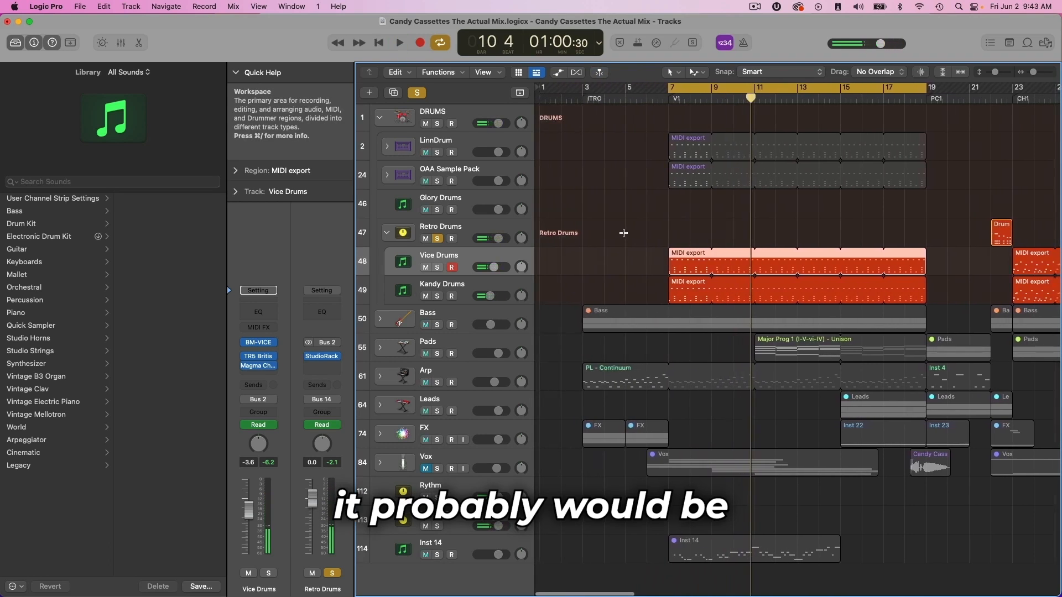
{"action": "double_click", "coordinate": [690, 254]}
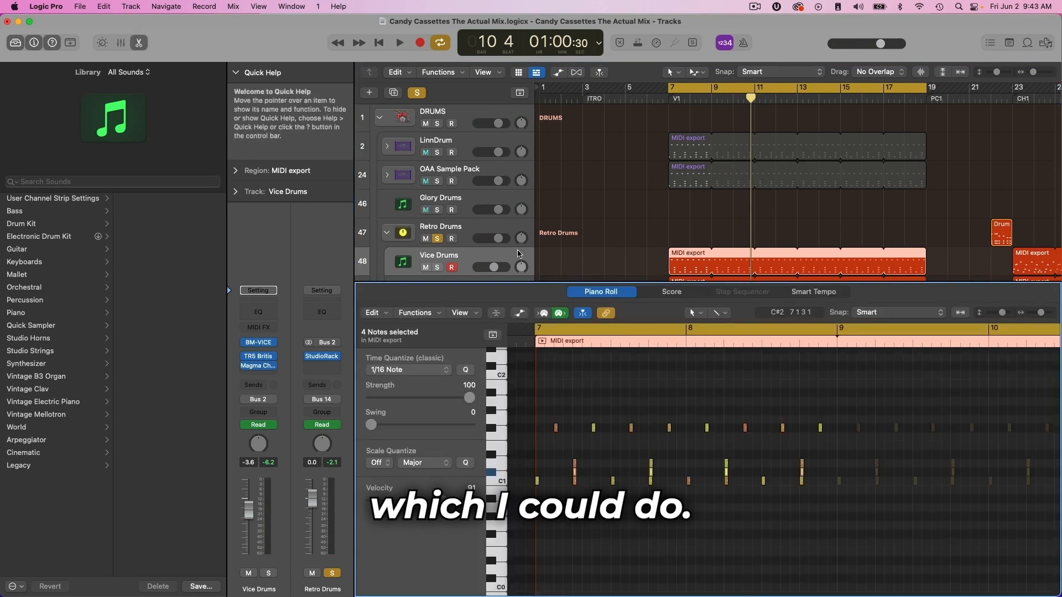
{"action": "double_click", "coordinate": [545, 283]}
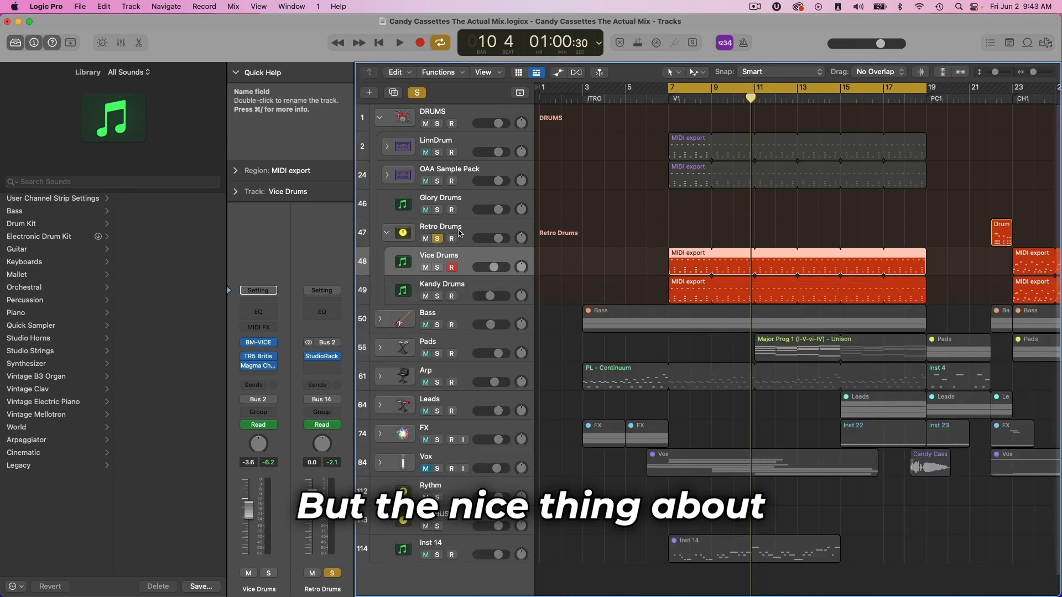
- Open BM-VICE on the Vice Drums track, set the Power mix amount to 74.0, and close the plug-in
{"action": "left_click", "coordinate": [466, 228]}
{"action": "left_click", "coordinate": [466, 255]}
{"action": "left_click", "coordinate": [264, 347]}
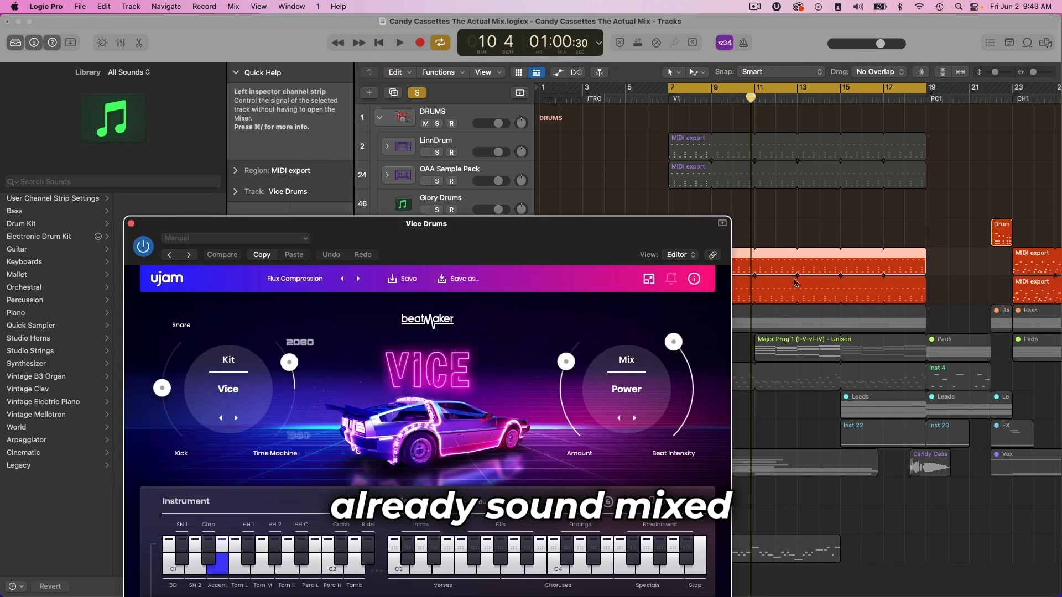
{"action": "left_click_drag", "start_coordinate": [657, 233], "coordinate": [650, 121]}
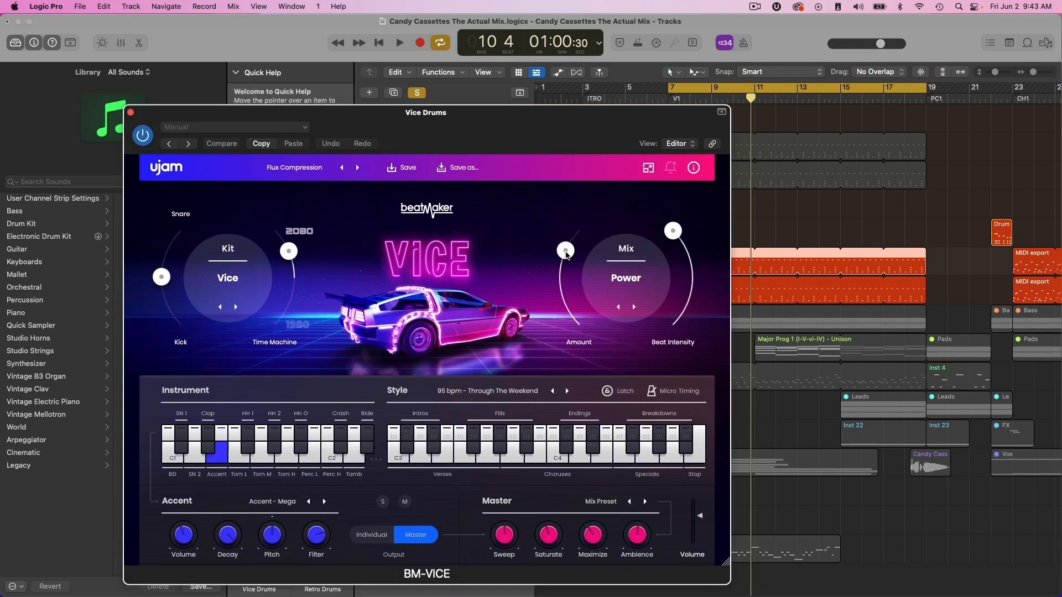
{"action": "mouse_move", "coordinate": [565, 250]}
{"action": "left_mouse_down"}
{"action": "mouse_move", "coordinate": [560, 266]}
{"action": "mouse_move", "coordinate": [562, 256]}
{"action": "left_mouse_up"}
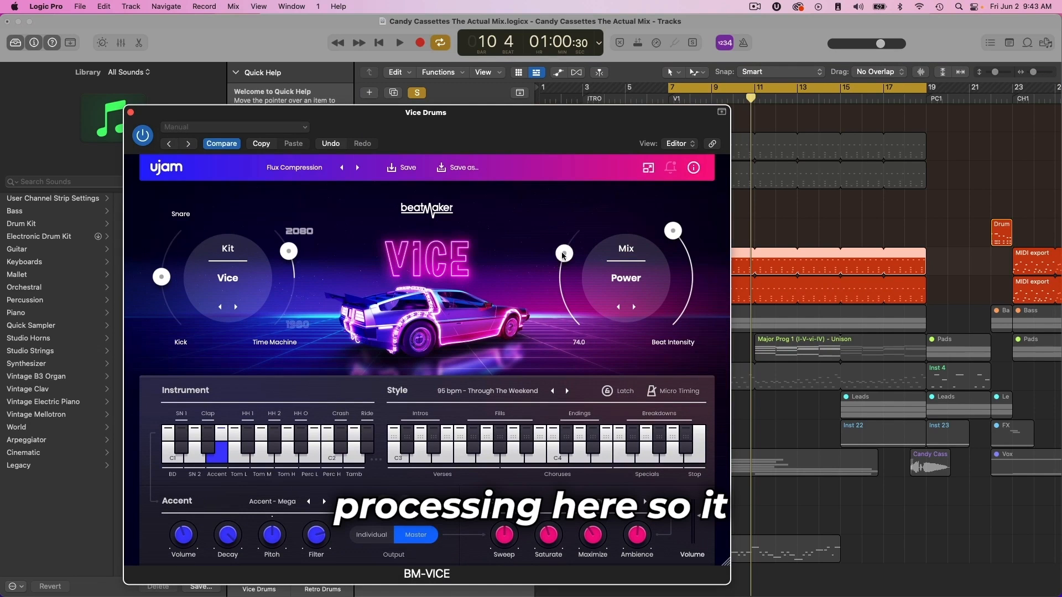
{"action": "left_click", "coordinate": [131, 112]}
- Move the cycle range to the first chorus, from bar 23 to bar 35
{"action": "scroll", "coordinate": [755, 251], "scroll_direction": "right", "scroll_amount": 3}
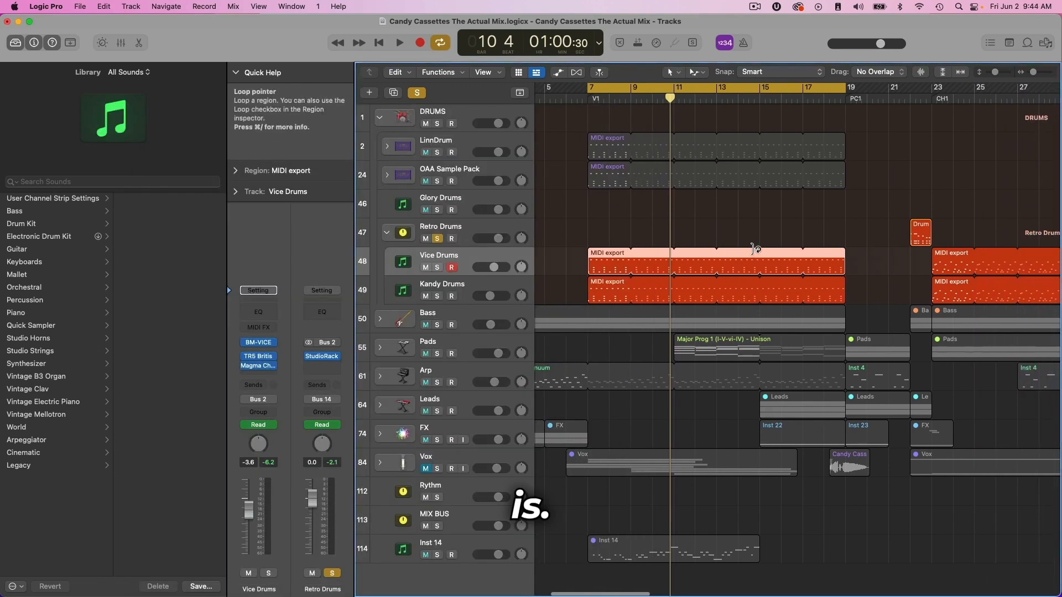
{"action": "scroll", "coordinate": [755, 251], "scroll_direction": "right", "scroll_amount": 5}
{"action": "left_click_drag", "start_coordinate": [1034, 72], "coordinate": [1031, 72]}
{"action": "scroll", "coordinate": [698, 113], "scroll_direction": "left", "scroll_amount": 3}
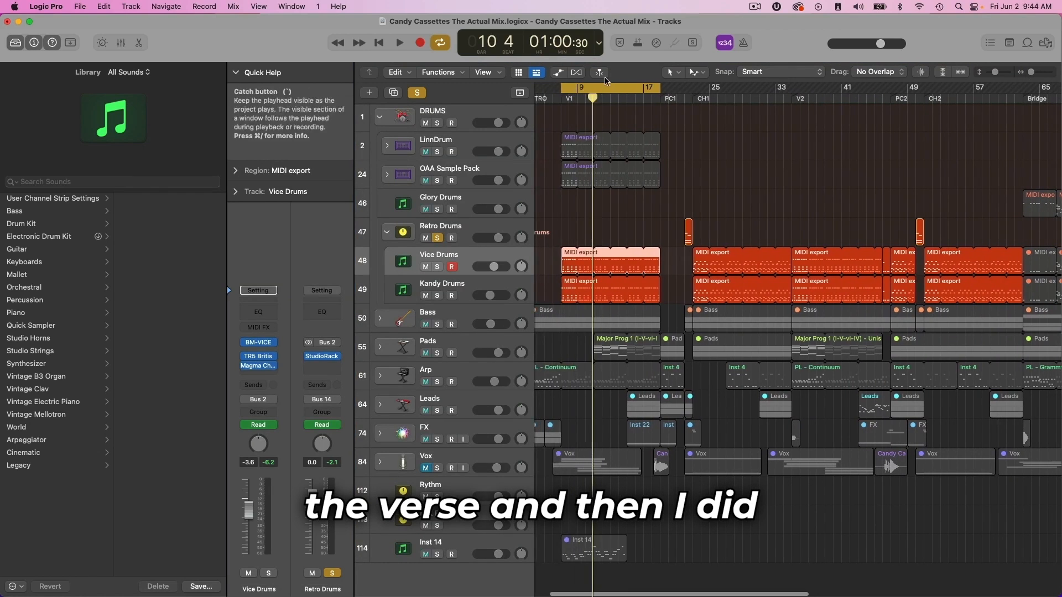
{"action": "left_click_drag", "start_coordinate": [597, 89], "coordinate": [730, 95]}
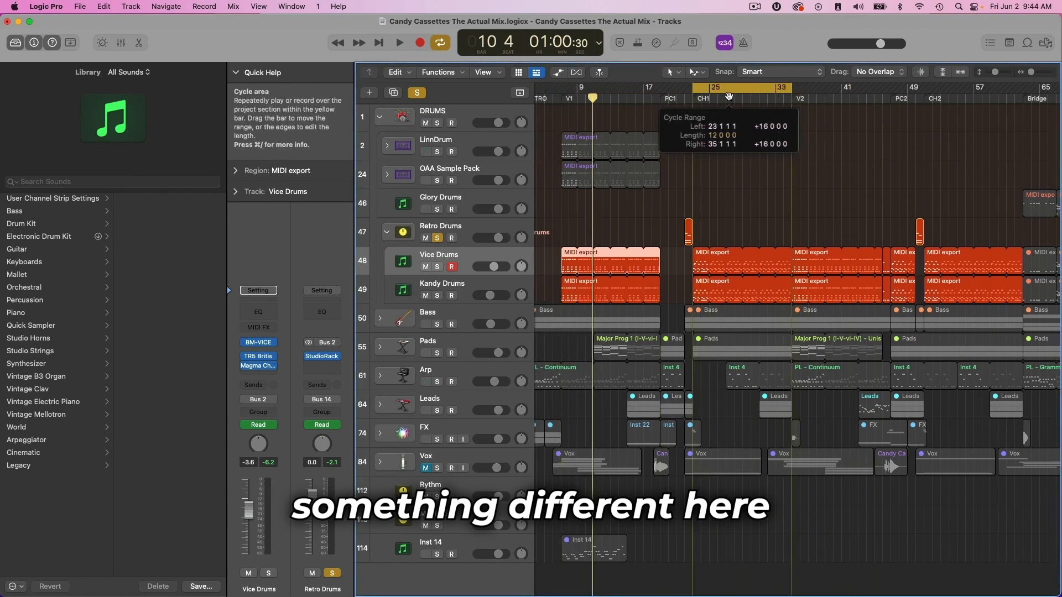
- Play the full arrangement from the first pre-chorus at bar 19 into the start of the chorus
{"action": "left_click", "coordinate": [661, 98]}
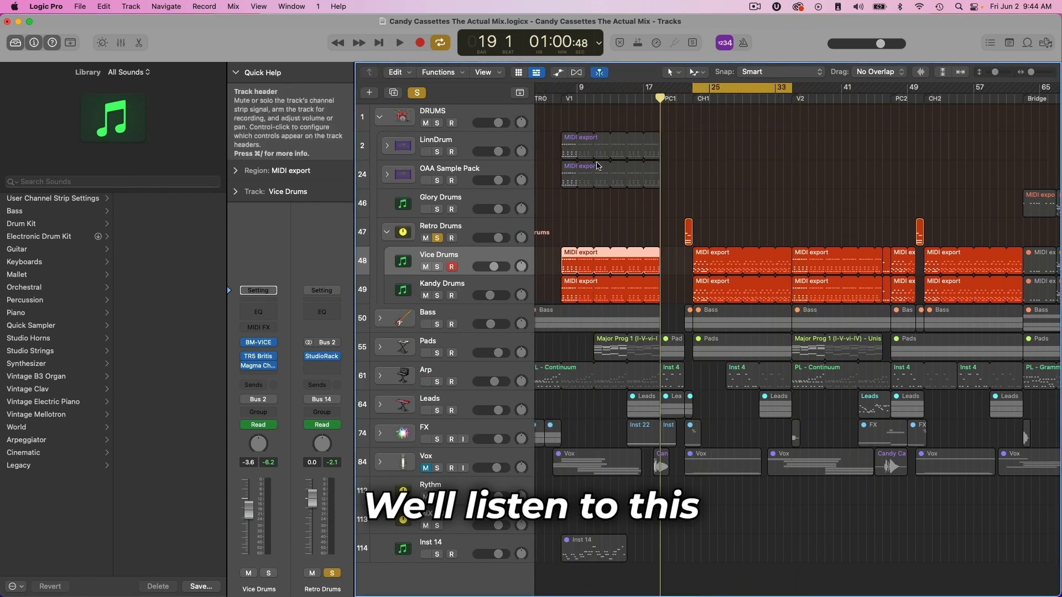
{"action": "scroll", "coordinate": [665, 127], "scroll_direction": "left", "scroll_amount": 2}
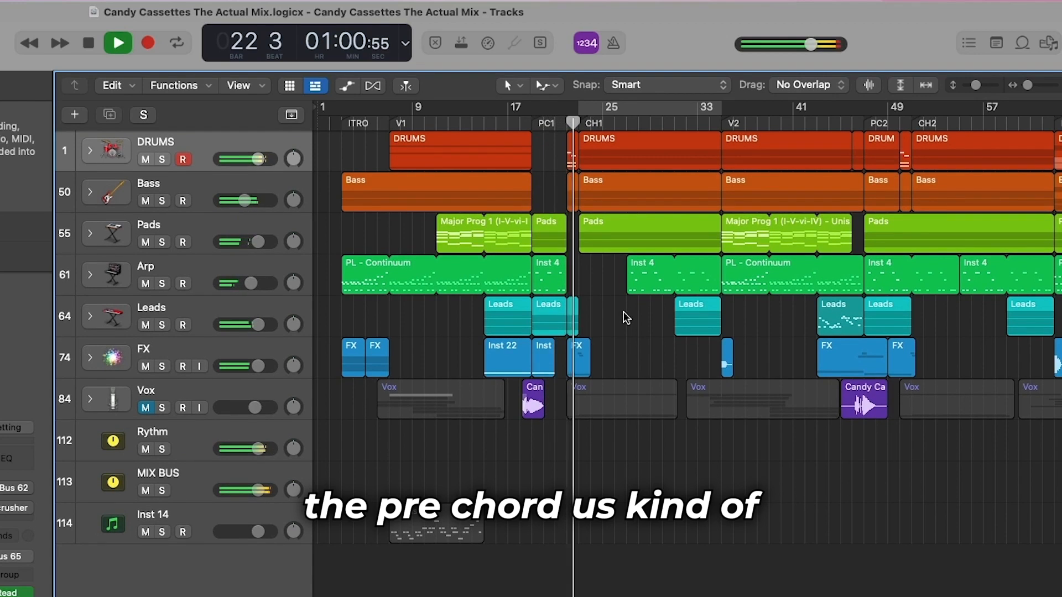
{"action": "key", "text": "space"}
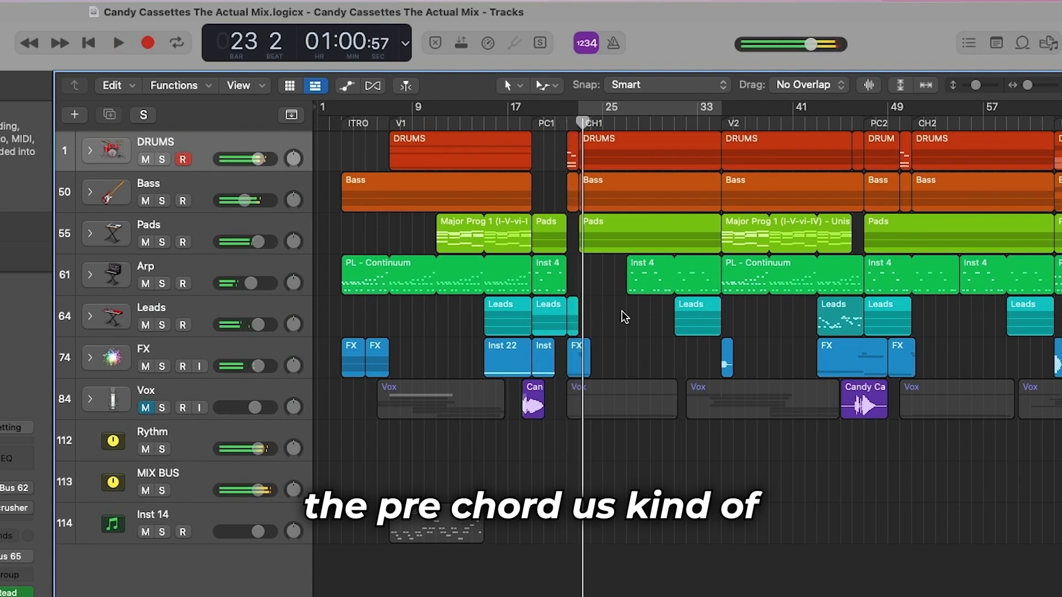
- Expand the DRUMS stack and examine the drum, bass, pad and lead regions around bar 22, before the first chorus
{"action": "left_click", "coordinate": [90, 151]}
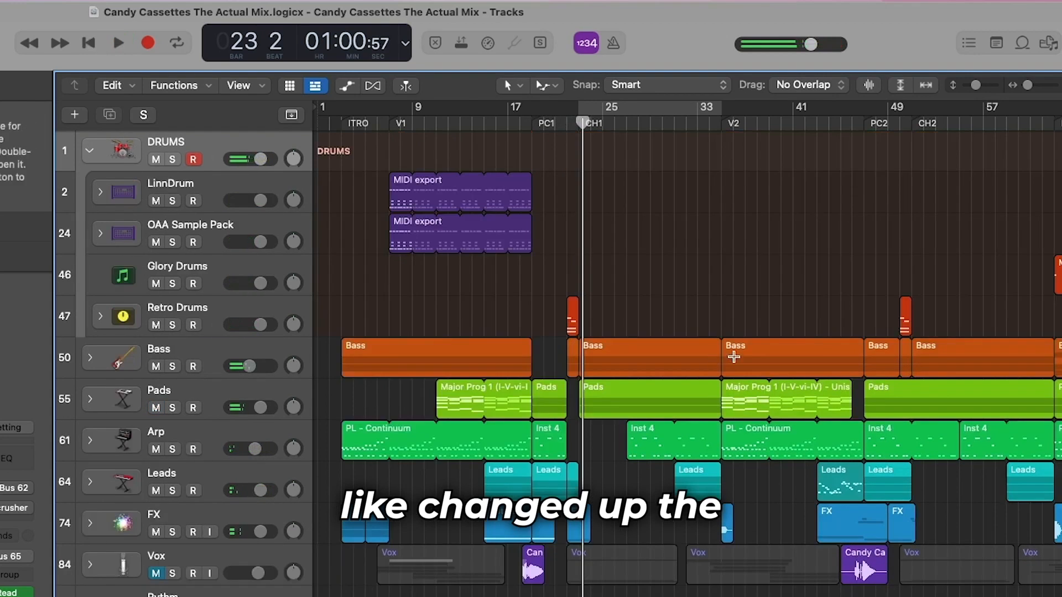
{"action": "left_click_drag", "start_coordinate": [1028, 86], "coordinate": [1035, 88]}
{"action": "scroll", "coordinate": [516, 237], "scroll_direction": "left", "scroll_amount": 5}
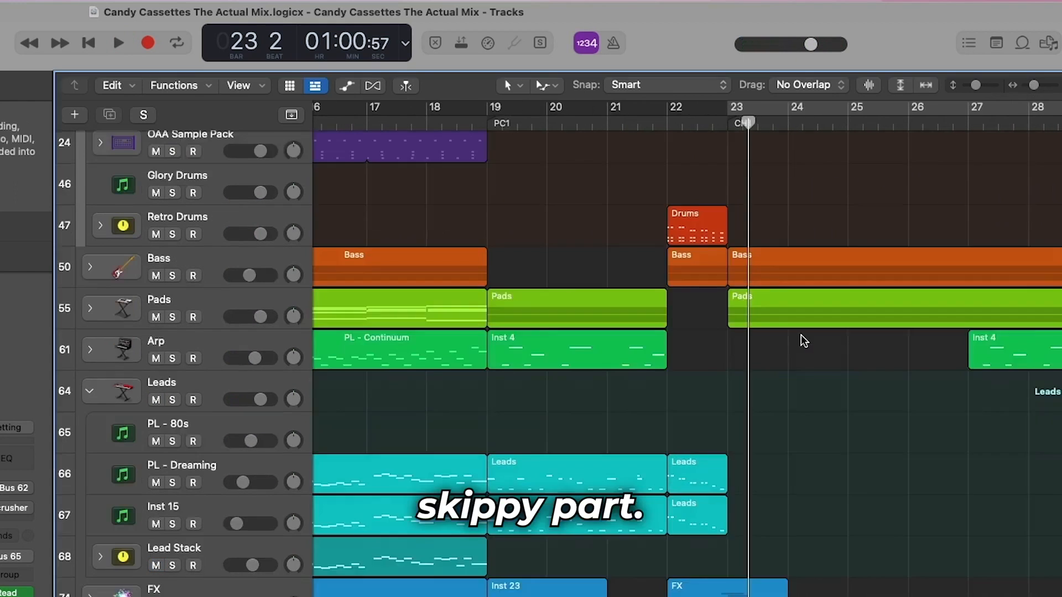
{"action": "scroll", "coordinate": [804, 342], "scroll_direction": "left", "scroll_amount": 3}
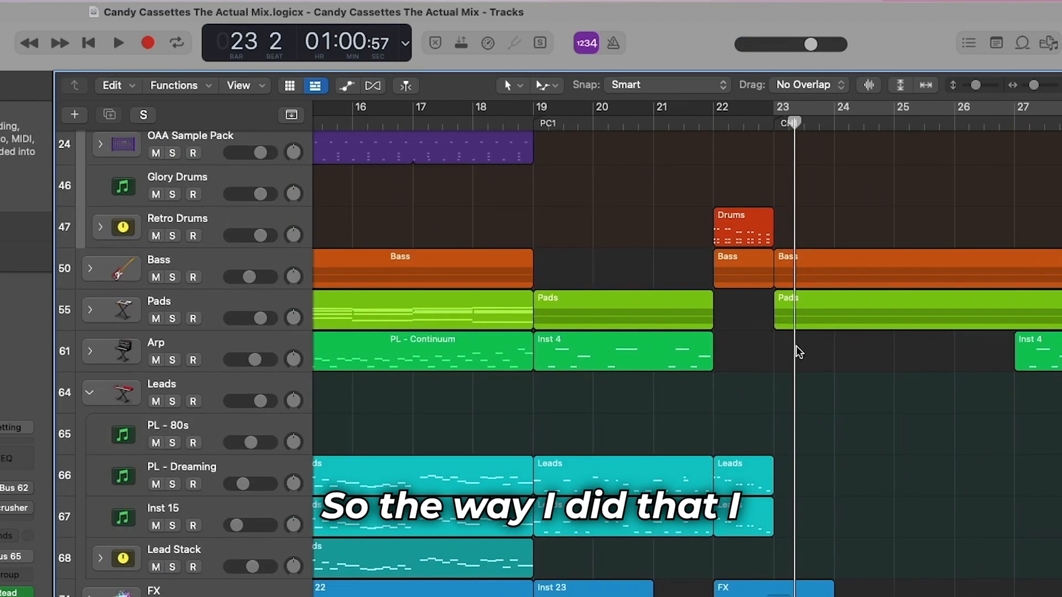
{"action": "scroll", "coordinate": [797, 351], "scroll_direction": "left", "scroll_amount": 3}
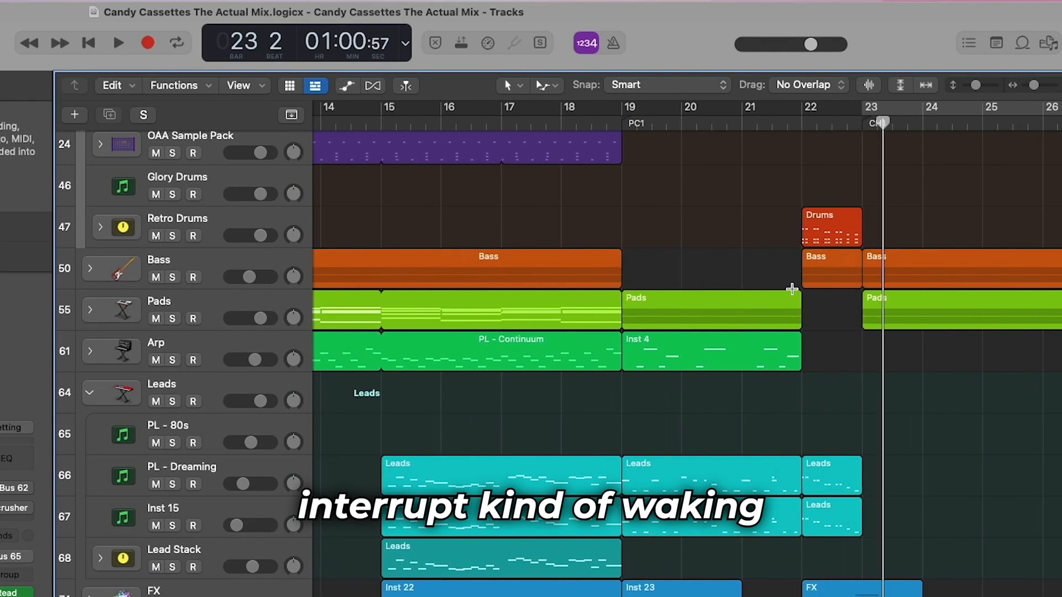
{"action": "scroll", "coordinate": [807, 343], "scroll_direction": "right", "scroll_amount": 3}
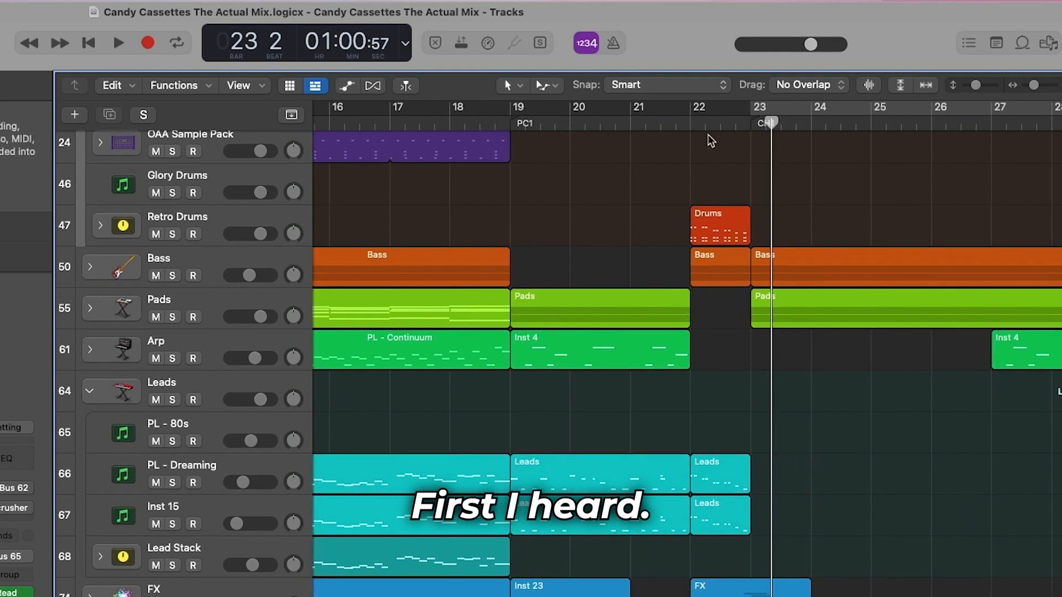
- Solo the Leads stack and play its one-bar pattern from bar 22
{"action": "left_click", "coordinate": [691, 124]}
{"action": "left_click", "coordinate": [172, 400]}
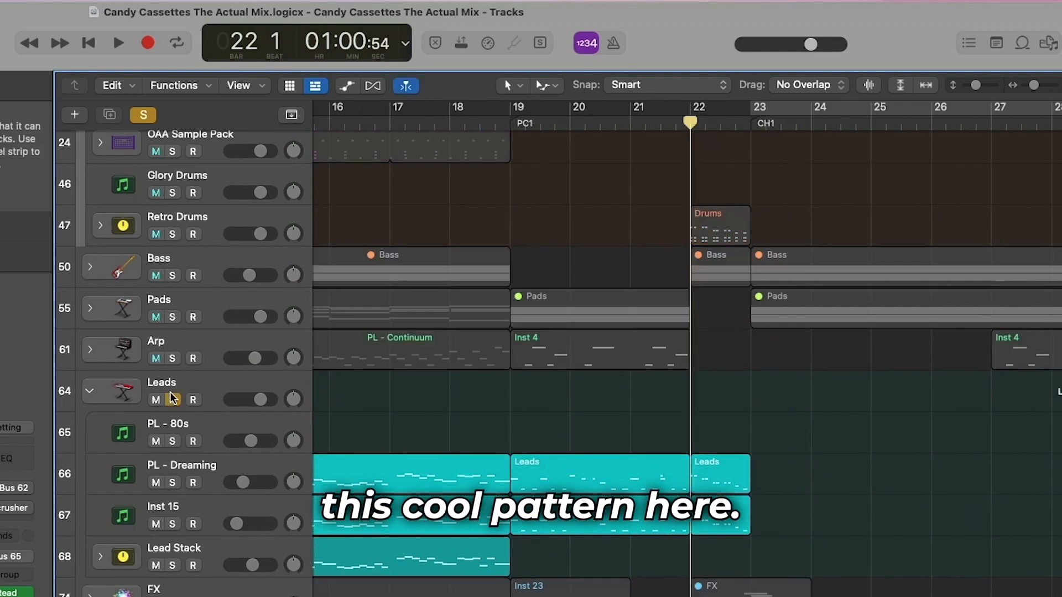
{"action": "key", "text": "space"}
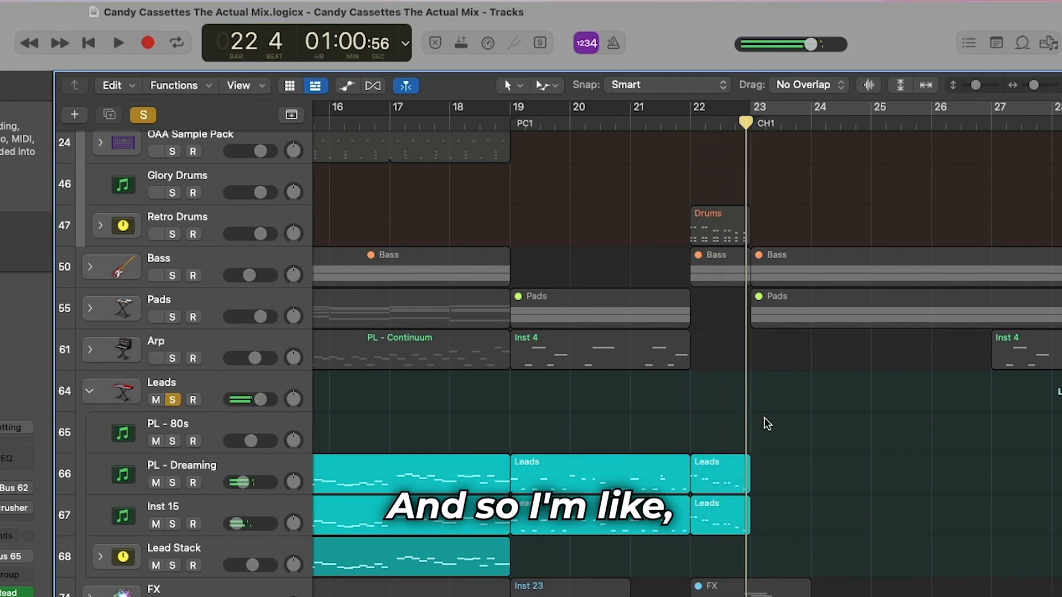
- Expand the Bass stack, solo it alongside the Leads, and play the transition from just before bar 22
{"action": "scroll", "coordinate": [659, 356], "scroll_direction": "right", "scroll_amount": 2}
{"action": "scroll", "coordinate": [443, 220], "scroll_direction": "up", "scroll_amount": 3}
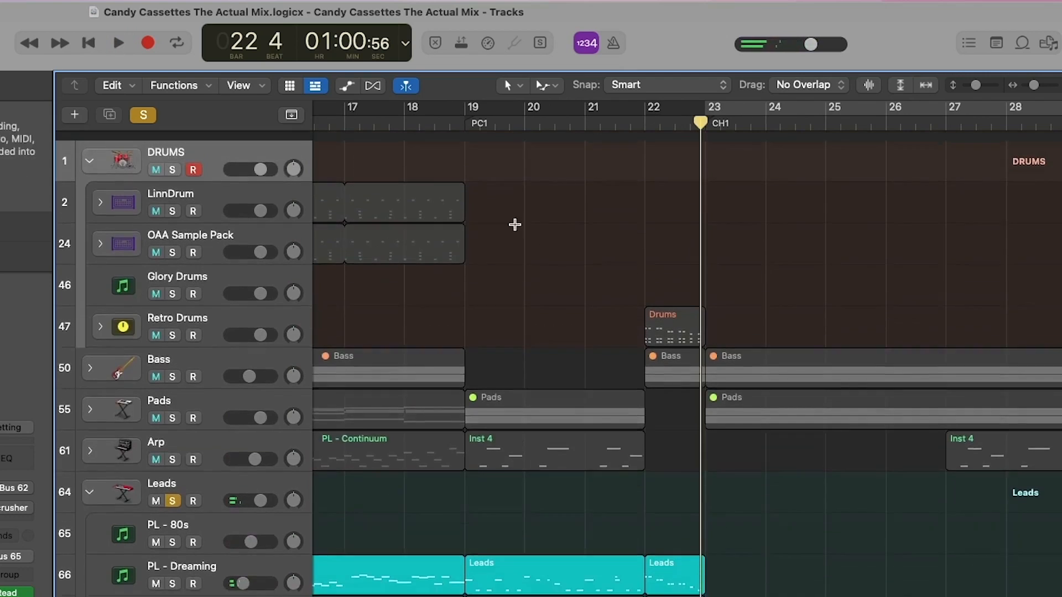
{"action": "scroll", "coordinate": [554, 321], "scroll_direction": "left", "scroll_amount": 3}
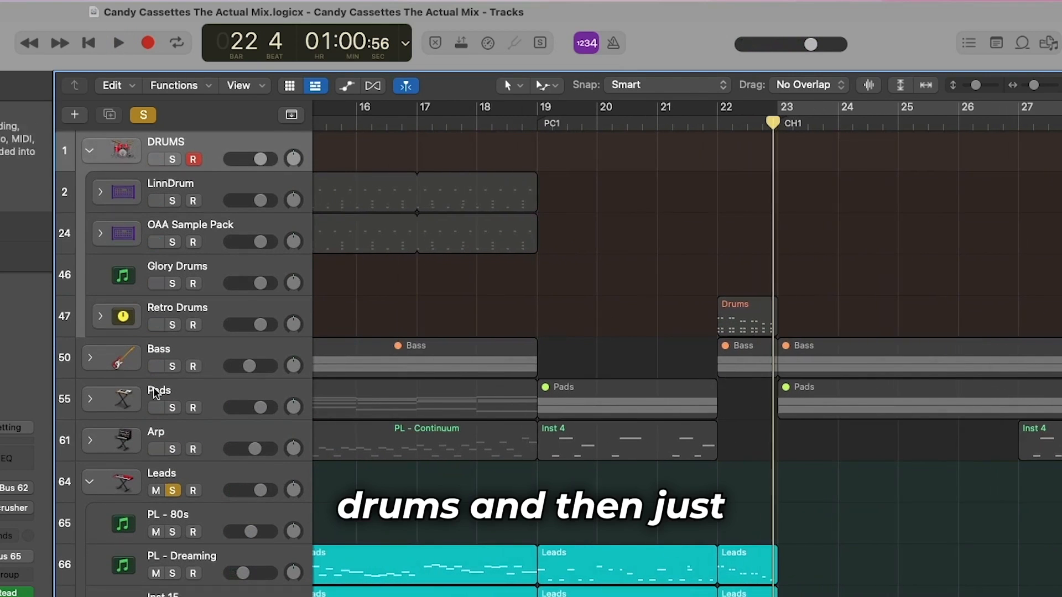
{"action": "left_click", "coordinate": [90, 358]}
{"action": "scroll", "coordinate": [228, 378], "scroll_direction": "down", "scroll_amount": 3}
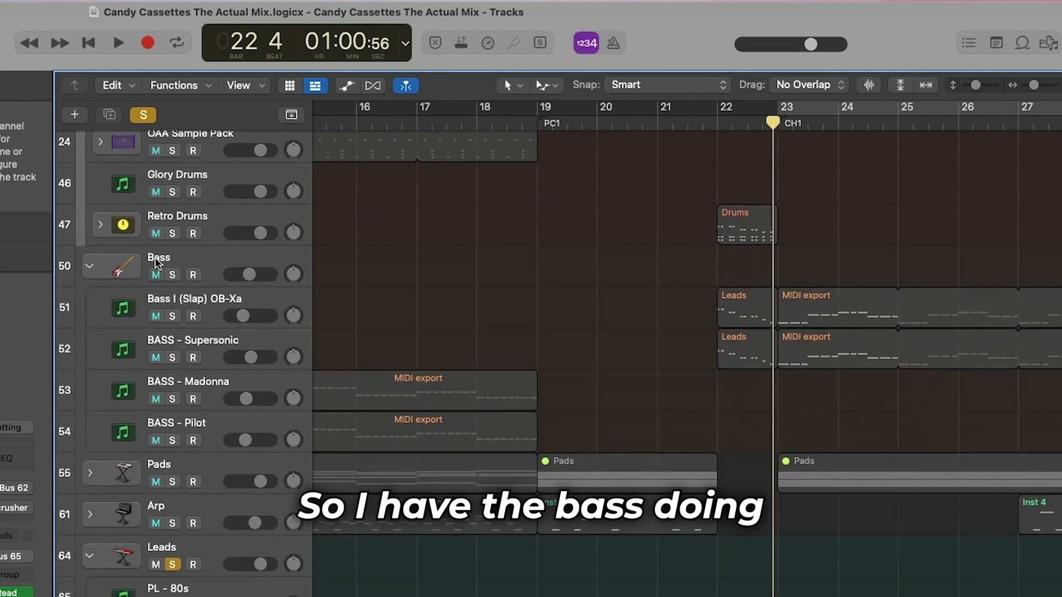
{"action": "left_click", "coordinate": [172, 275]}
{"action": "left_click", "coordinate": [711, 126]}
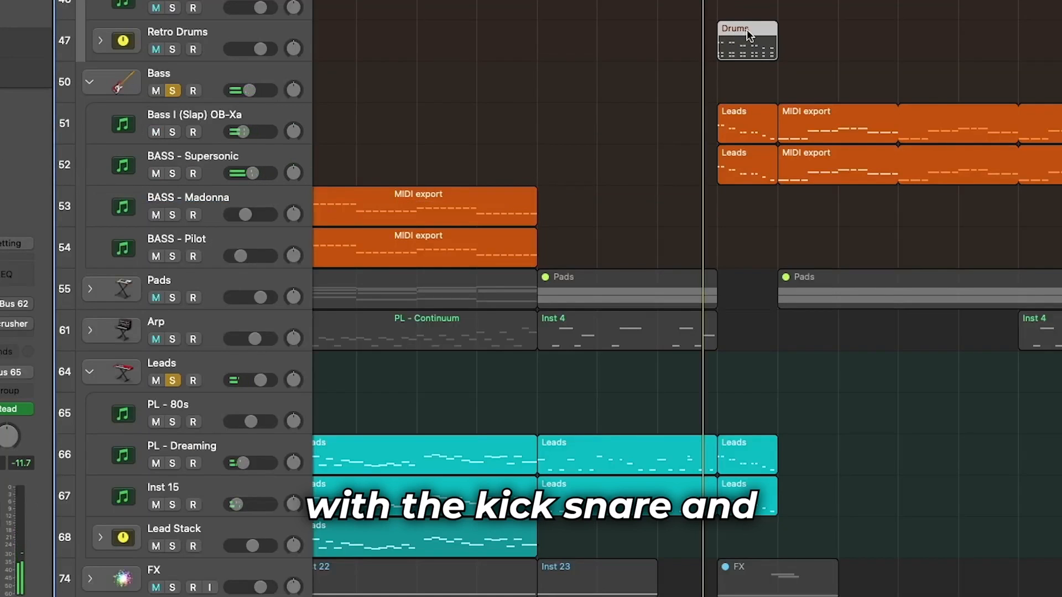
- Inspect the bar 22 Drums region in the Piano Roll, solo Retro Drums with the bass and leads, play the fill, and close the editor
{"action": "double_click", "coordinate": [741, 43]}
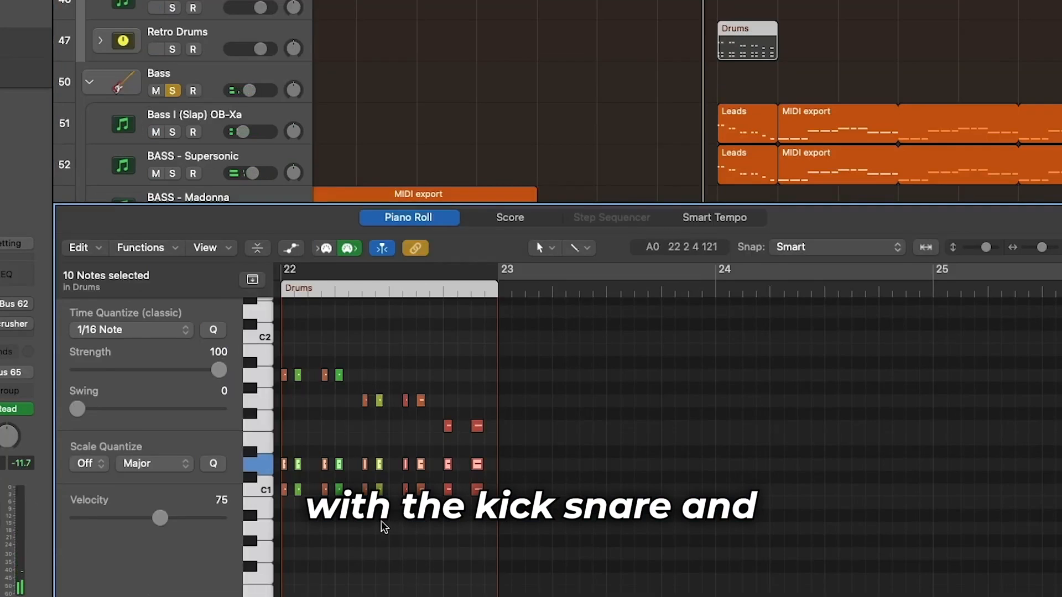
{"action": "scroll", "coordinate": [382, 524], "scroll_direction": "left", "scroll_amount": 2}
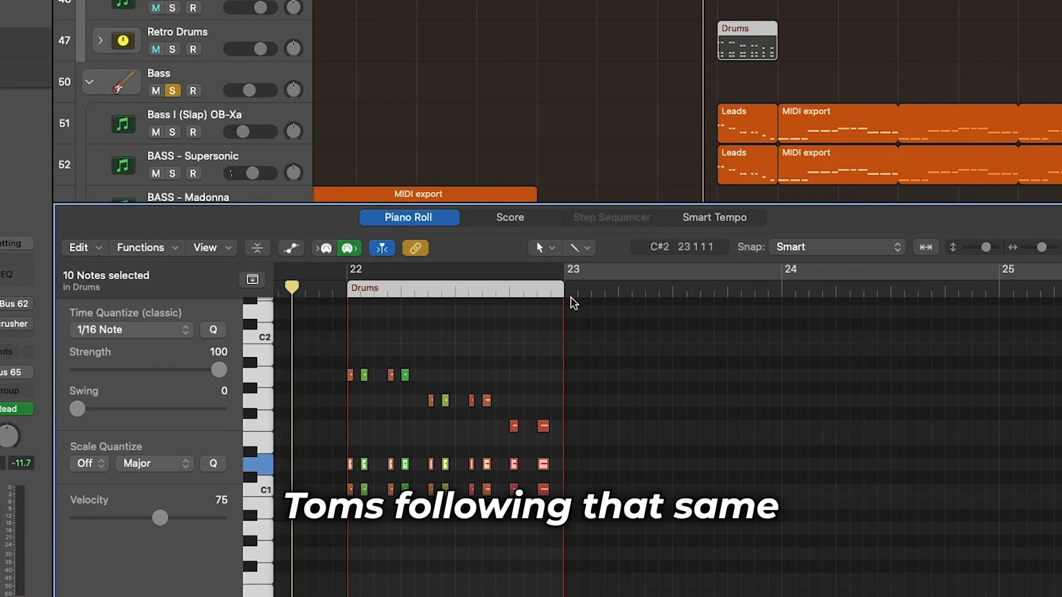
{"action": "left_click", "coordinate": [175, 48]}
{"action": "key", "text": "space"}
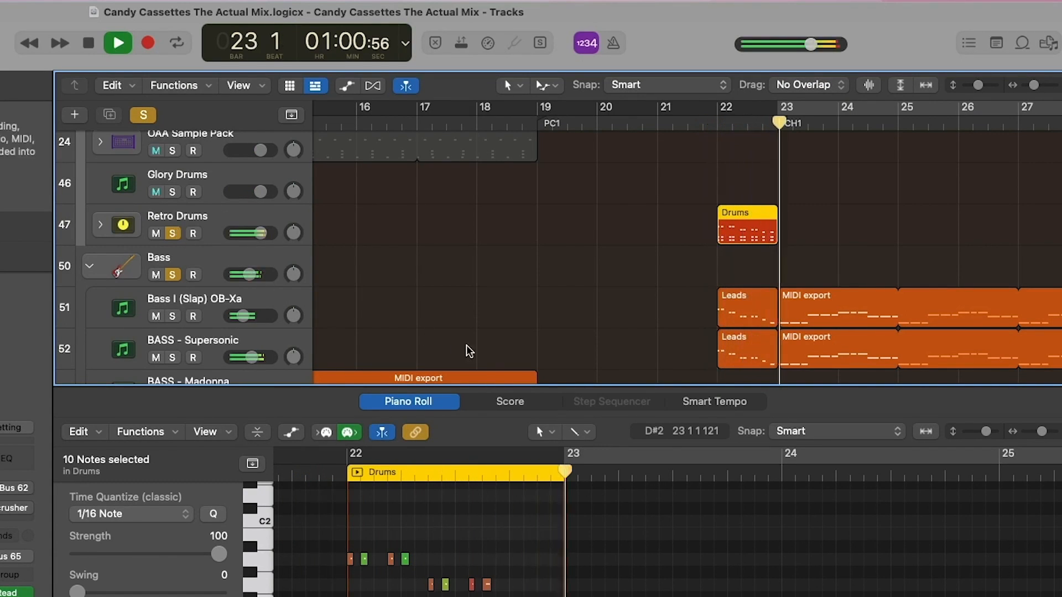
{"action": "key", "text": "e"}
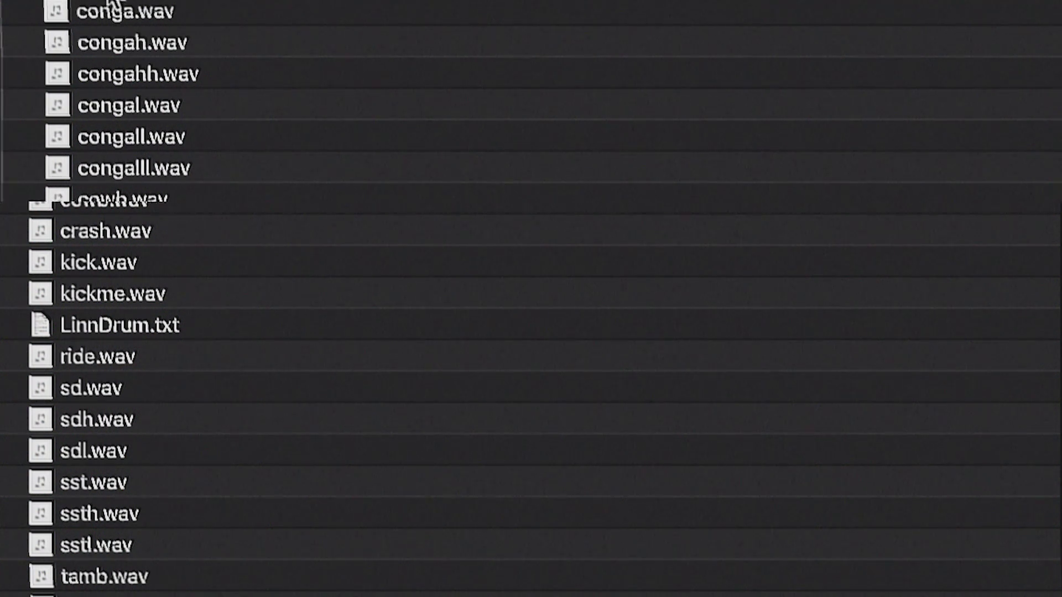
- Browse the LinnDrum sample files in the file list, from the conga samples through kick.wav and sd.wav to tamb.wav
{"action": "left_click", "coordinate": [129, 18]}
{"action": "left_click", "coordinate": [268, 48]}
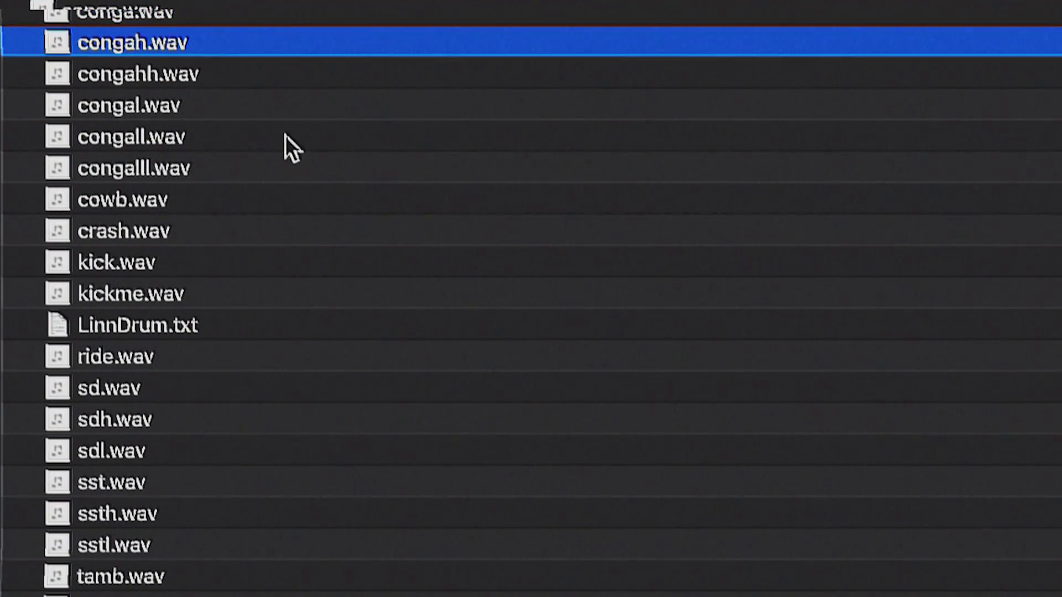
{"action": "left_click", "coordinate": [164, 138]}
{"action": "left_click", "coordinate": [152, 230]}
{"action": "left_click", "coordinate": [136, 263]}
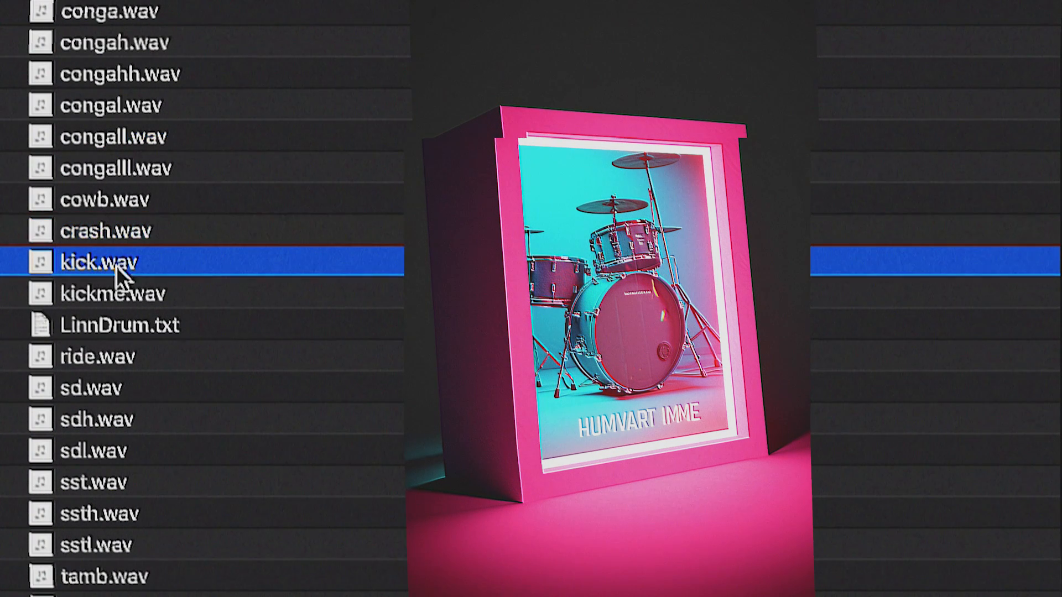
{"action": "left_click", "coordinate": [139, 356]}
{"action": "left_click", "coordinate": [257, 389]}
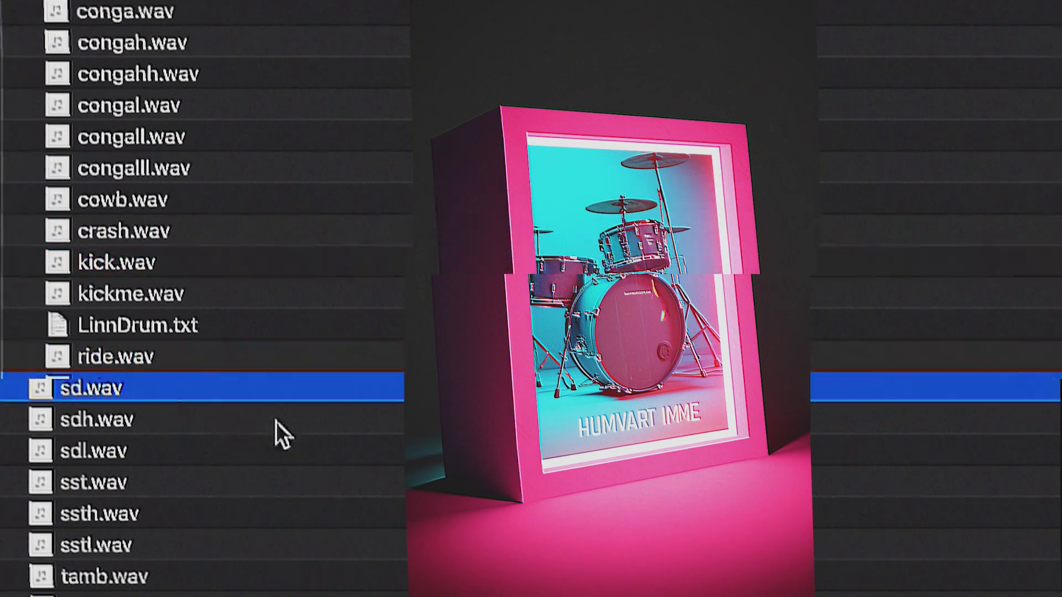
{"action": "left_click", "coordinate": [190, 449]}
{"action": "left_click", "coordinate": [271, 515]}
{"action": "left_click", "coordinate": [265, 595]}
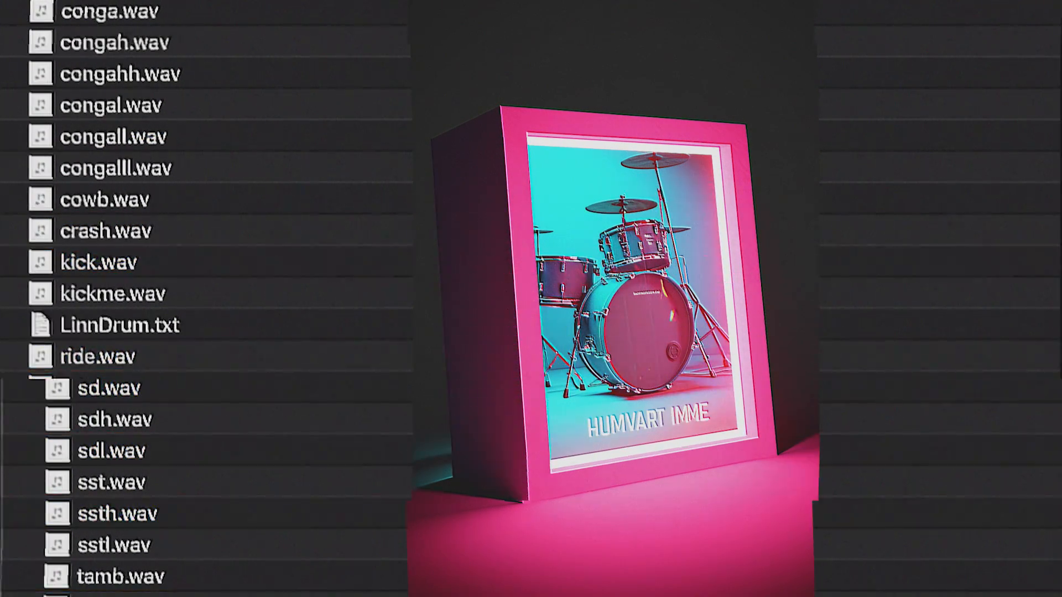